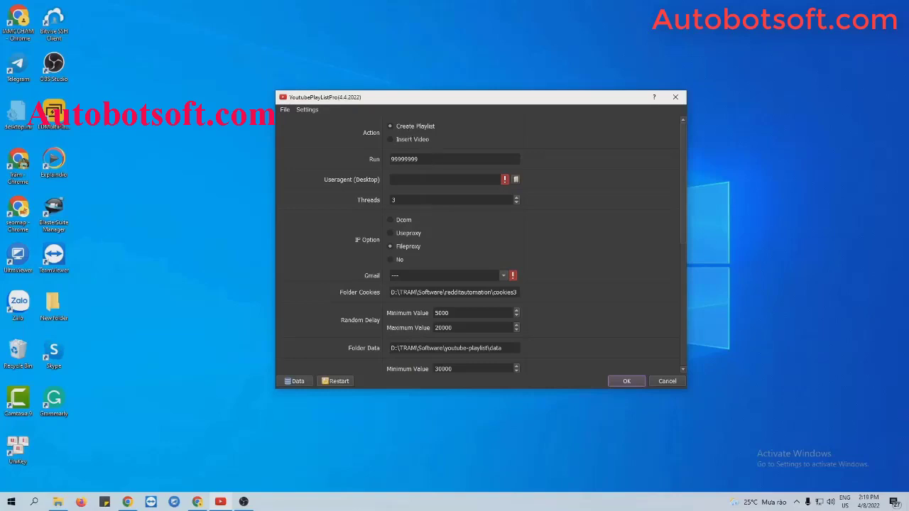
Step: Replace the Run count 99999999 with 1000
left_click(419, 159)
double_click(420, 157)
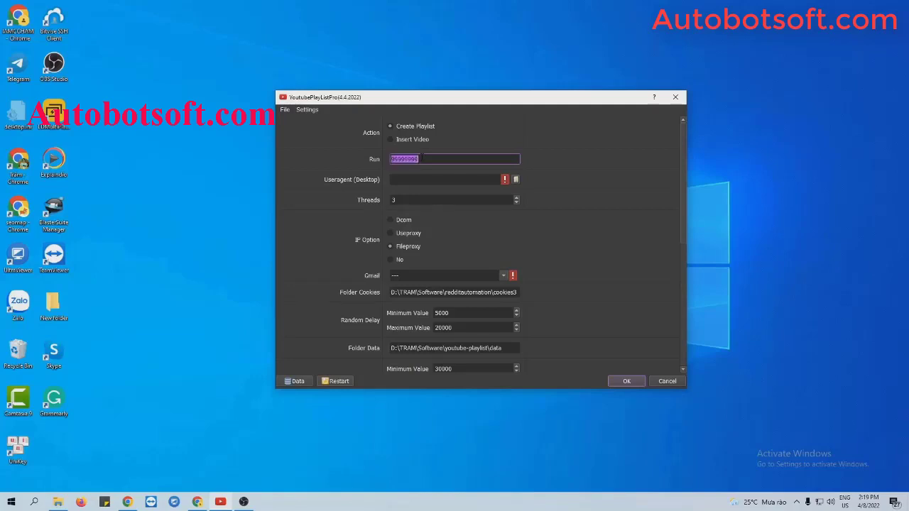
type("1000")
left_click(384, 184)
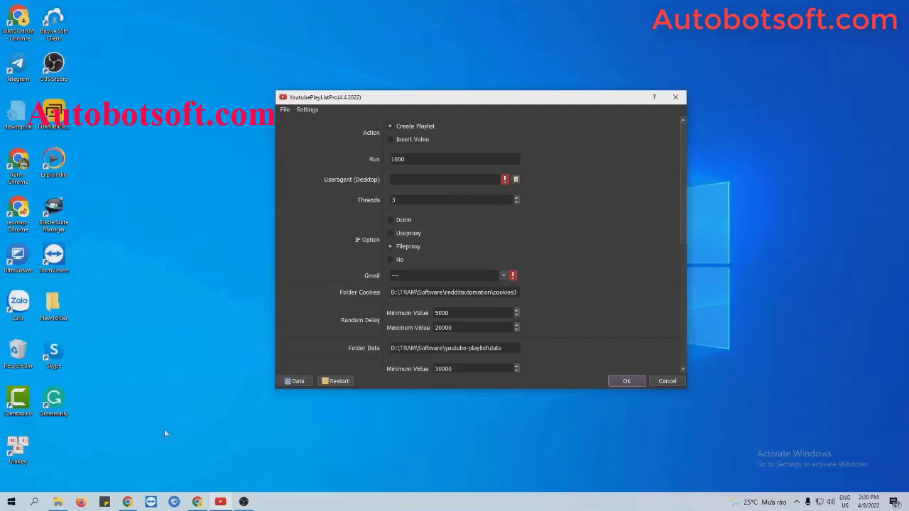
Step: Choose DeskTop-Chrome-Youtube.txt from the Youtube-Playlist folder as the Useragent (Desktop) file
left_click(57, 502)
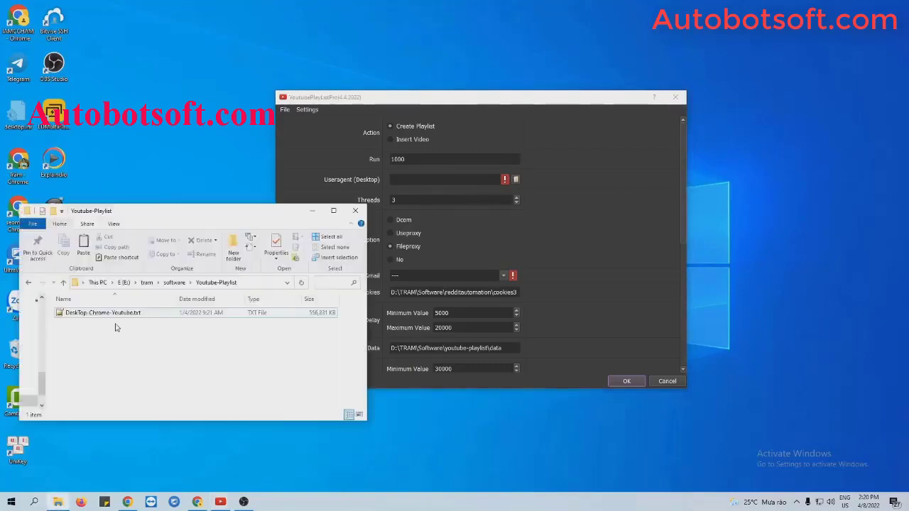
left_click(516, 180)
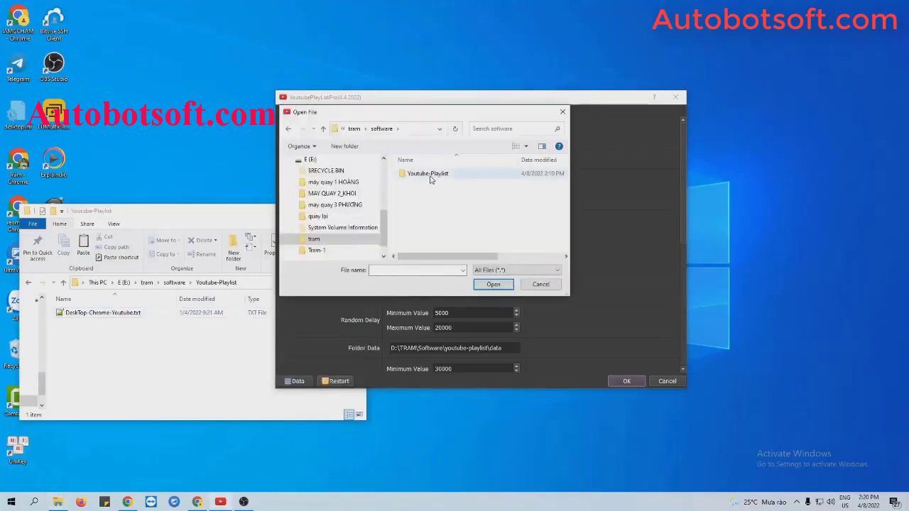
left_click(430, 178)
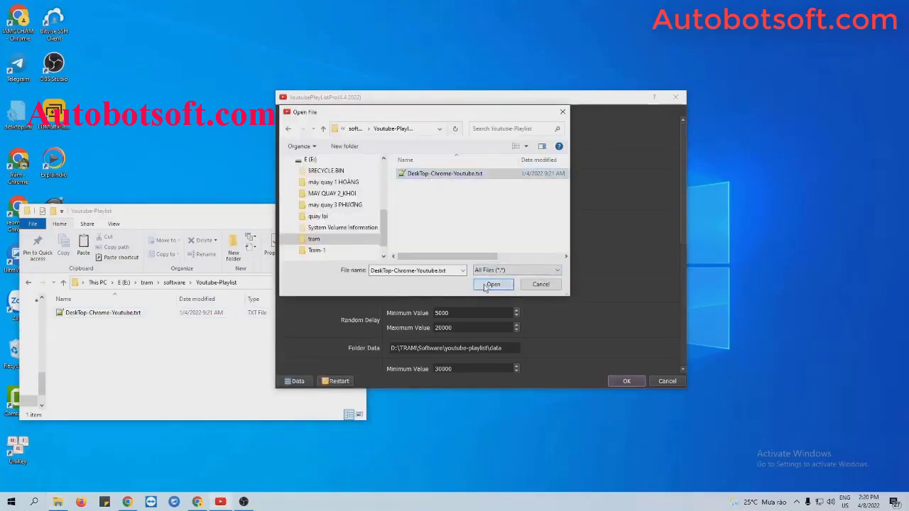
left_click(493, 284)
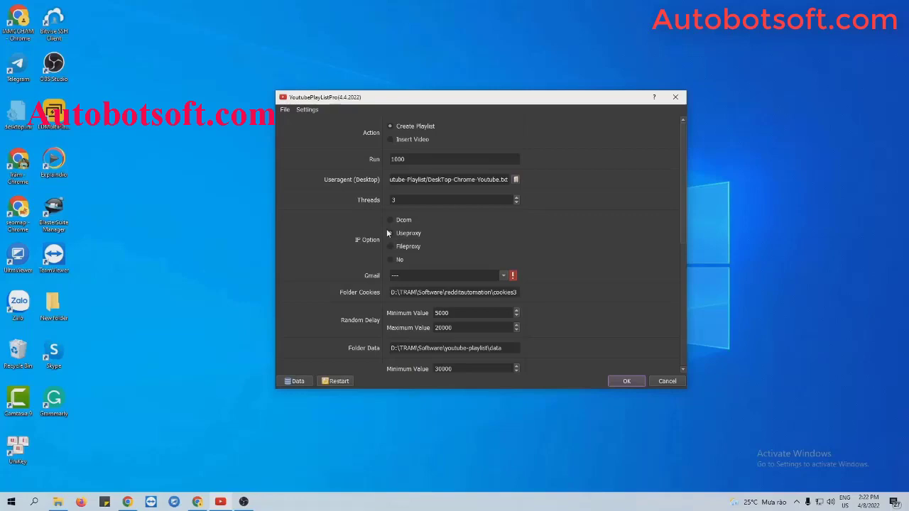
Step: Select Useproxy and switch the File Proxy source from LinesFromUrl to LinesFromFile
left_click(387, 233)
scroll(584, 241, "down", 5)
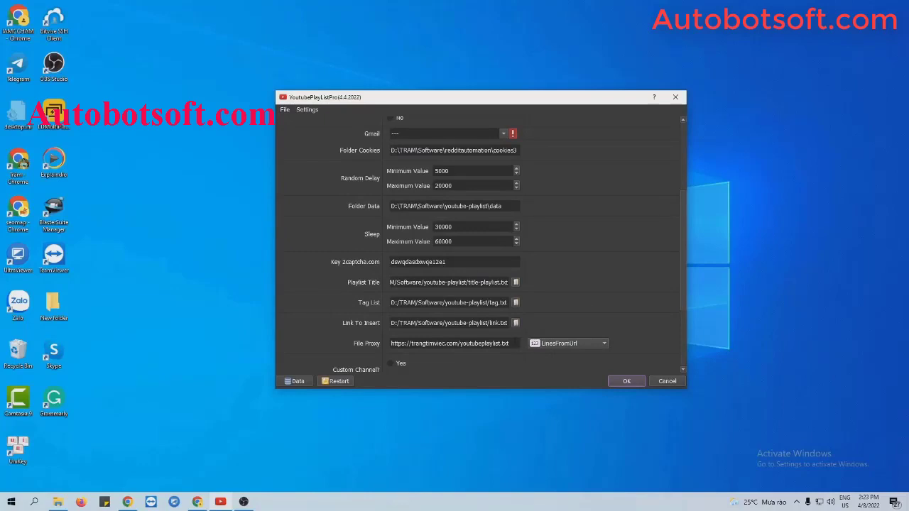
left_click(510, 343)
left_click_drag(510, 343, 390, 343)
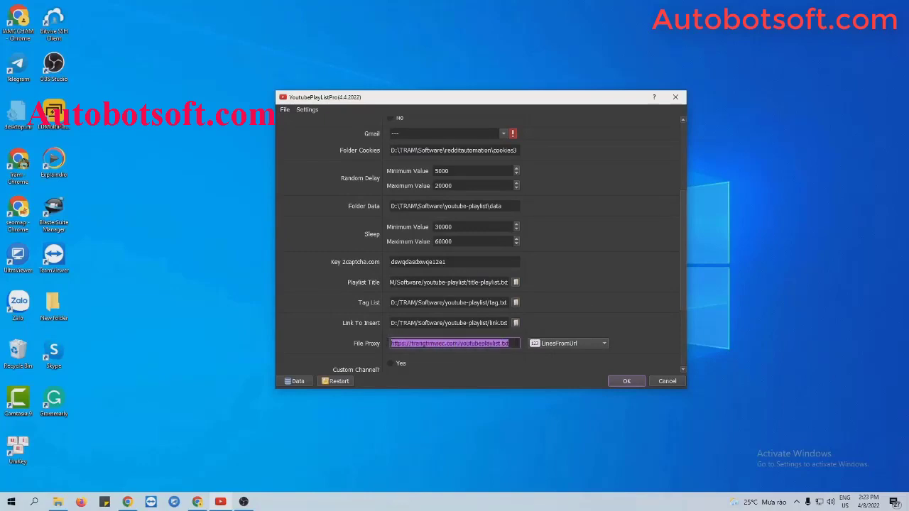
left_click(509, 344)
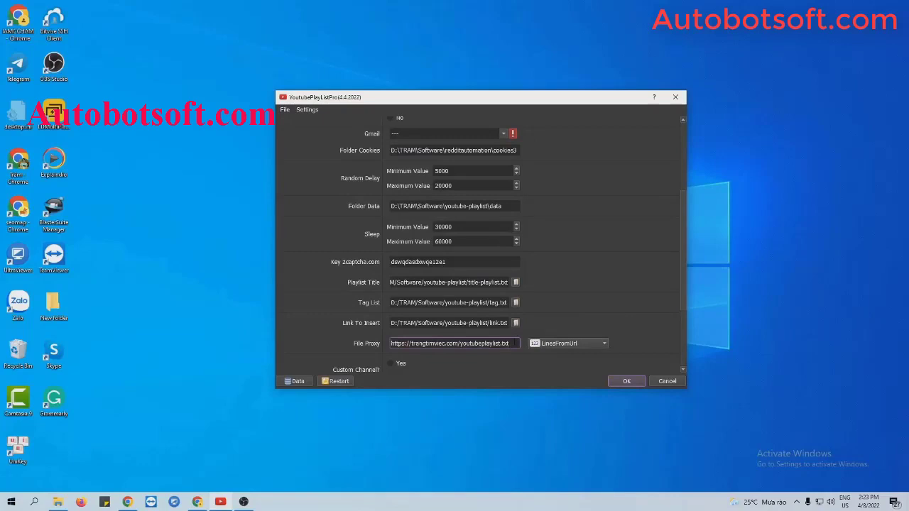
left_click(561, 343)
left_click(563, 333)
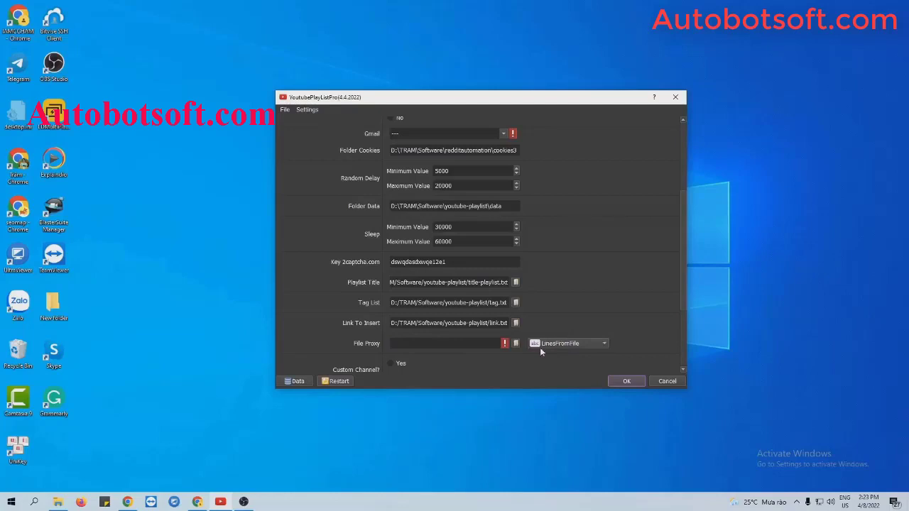
Step: Create a new text document named proxies.txt in the Youtube-Playlist folder
left_click(58, 501)
right_click(136, 339)
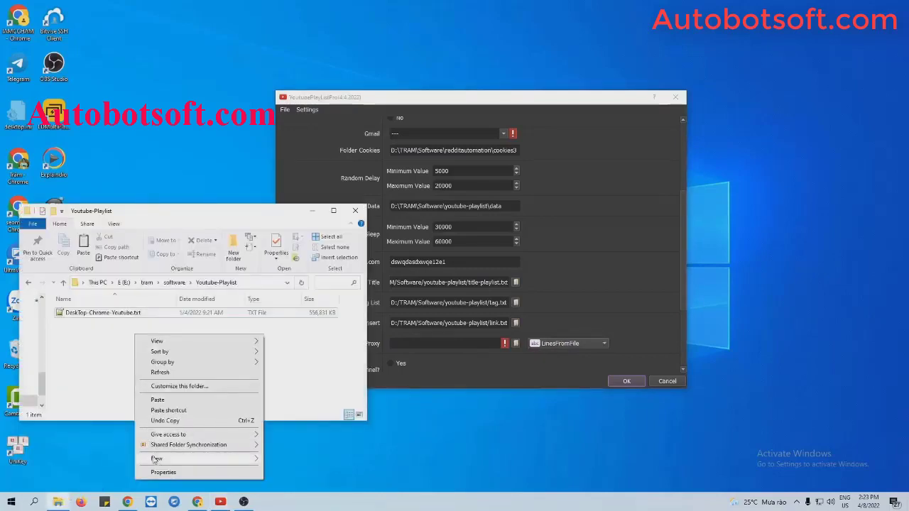
mouse_move(160, 458)
left_click(284, 437)
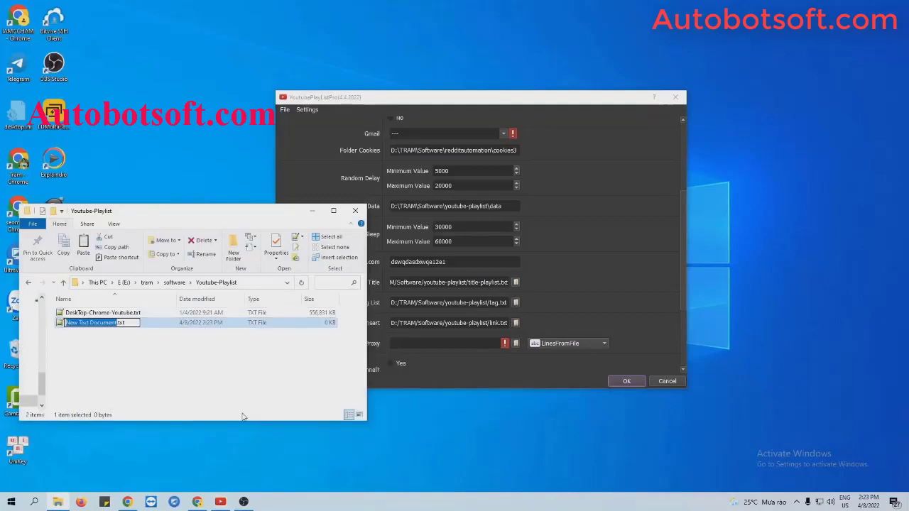
type("proj")
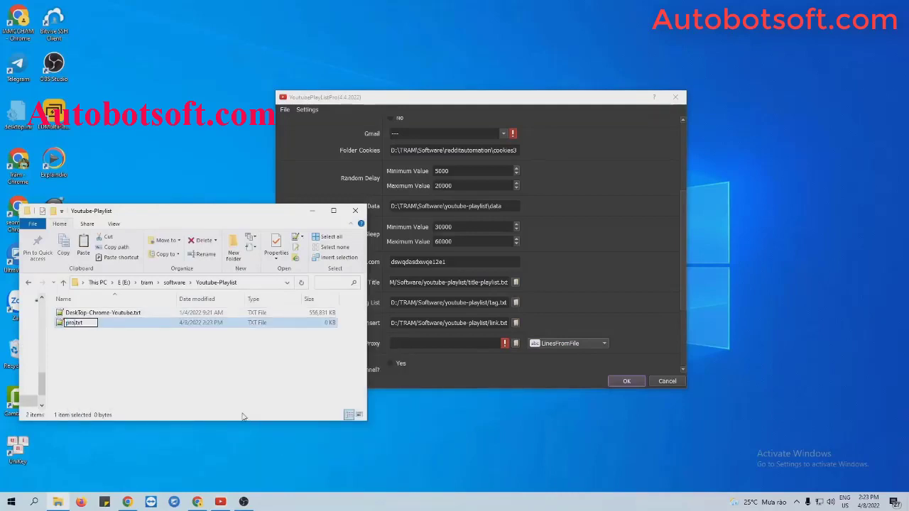
type("xies")
key("Return")
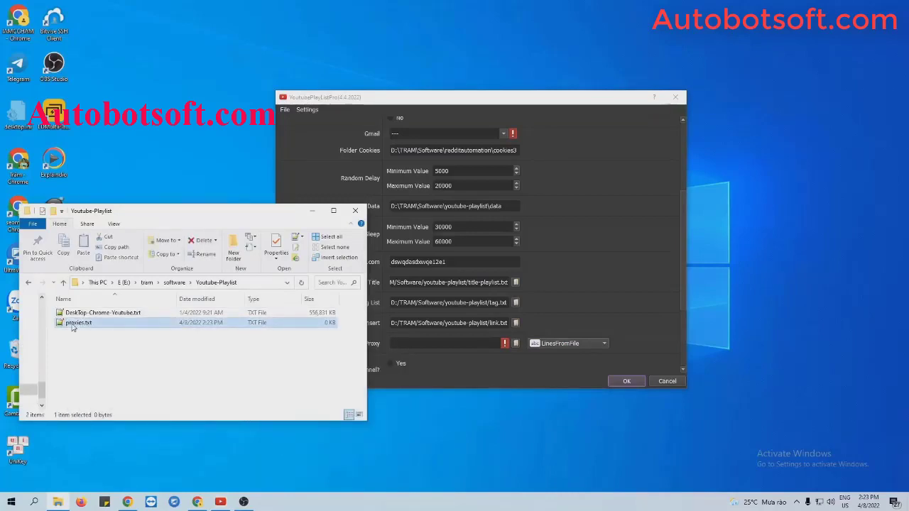
Step: Paste the 30 port-3128 proxies into proxies.txt in Notepad++, trim the blank line, save and close
double_click(76, 323)
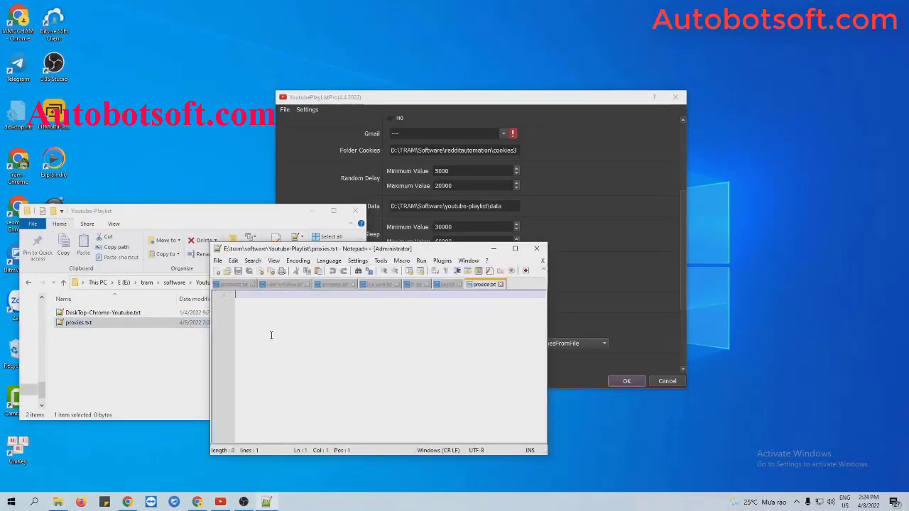
key("ctrl+v")
key("BackSpace")
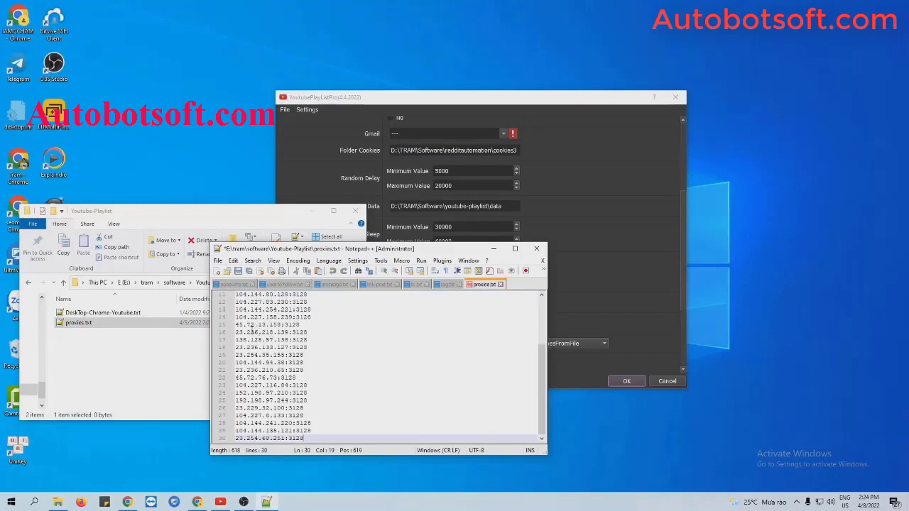
left_click(238, 271)
left_click(536, 249)
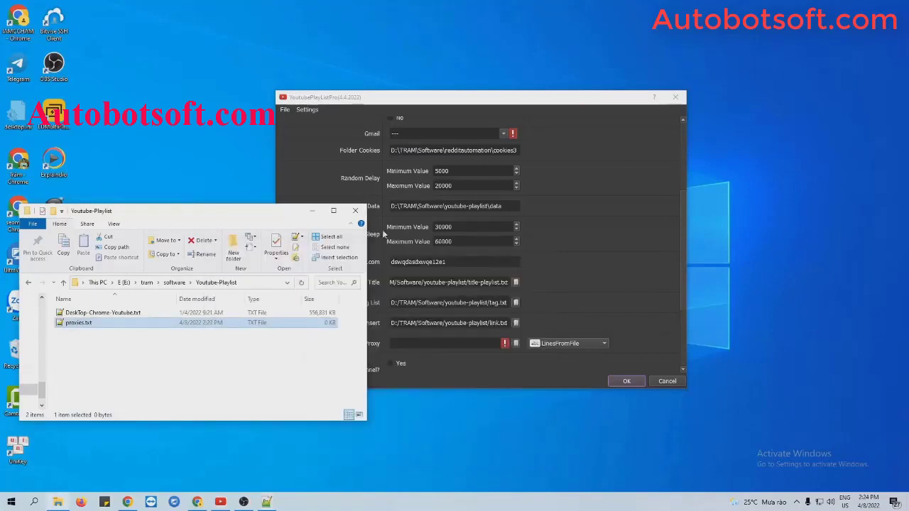
Step: Set proxies.txt as the File Proxy file and open the Database Manager's empty Data table
left_click(321, 211)
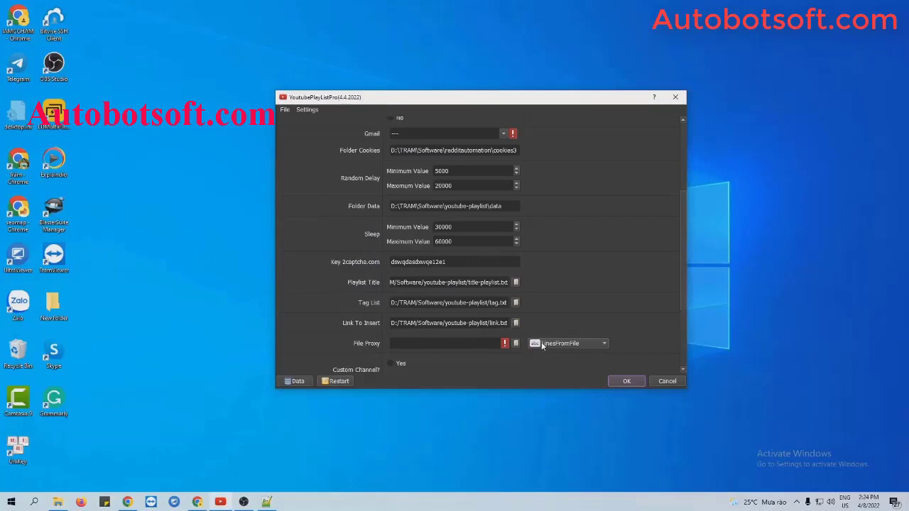
left_click(516, 346)
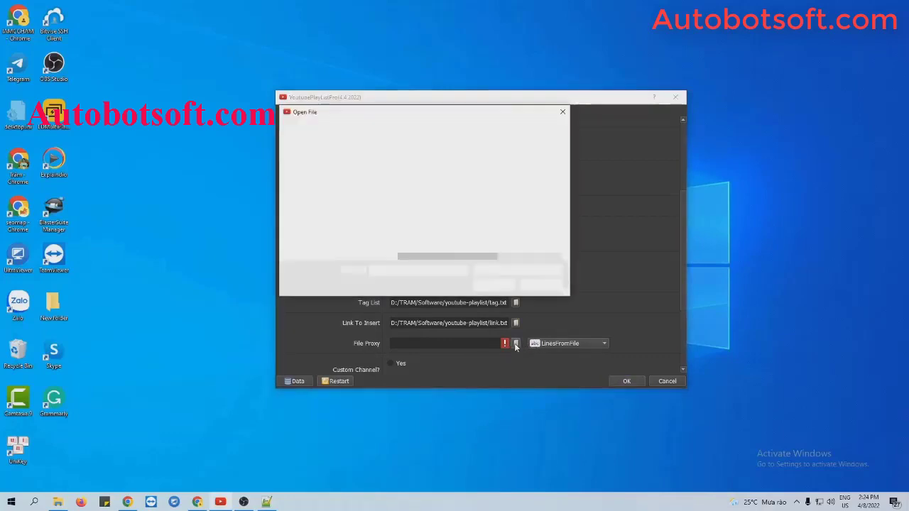
left_click(441, 183)
left_click(493, 284)
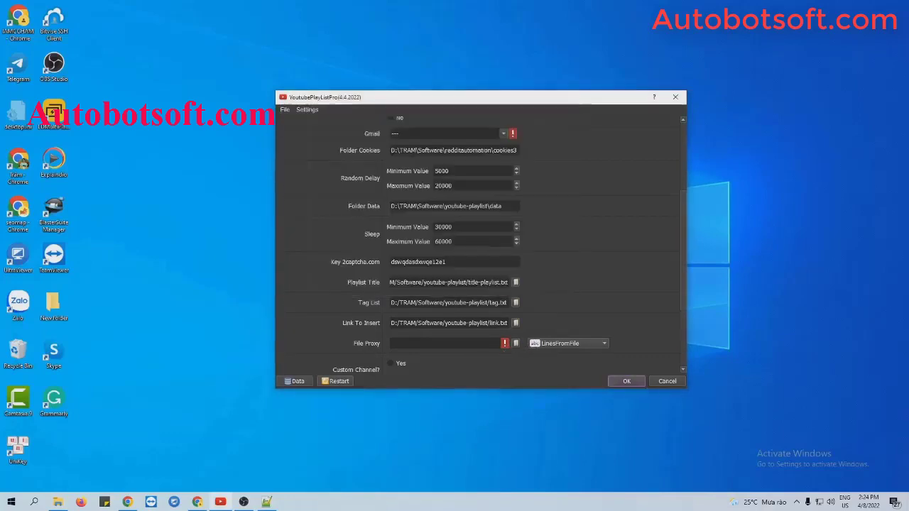
scroll(608, 263, "up", 5)
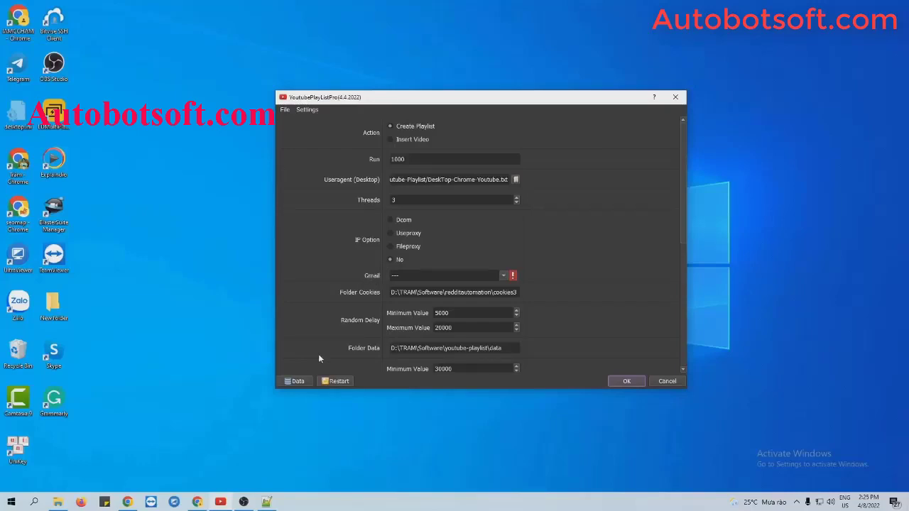
left_click(298, 381)
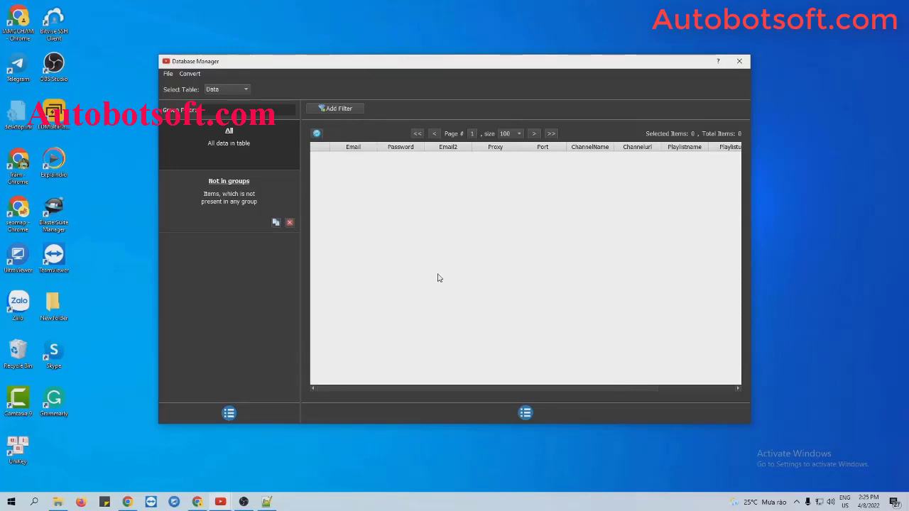
Step: Add a new group named Tutorial in the Database Manager
left_click(229, 413)
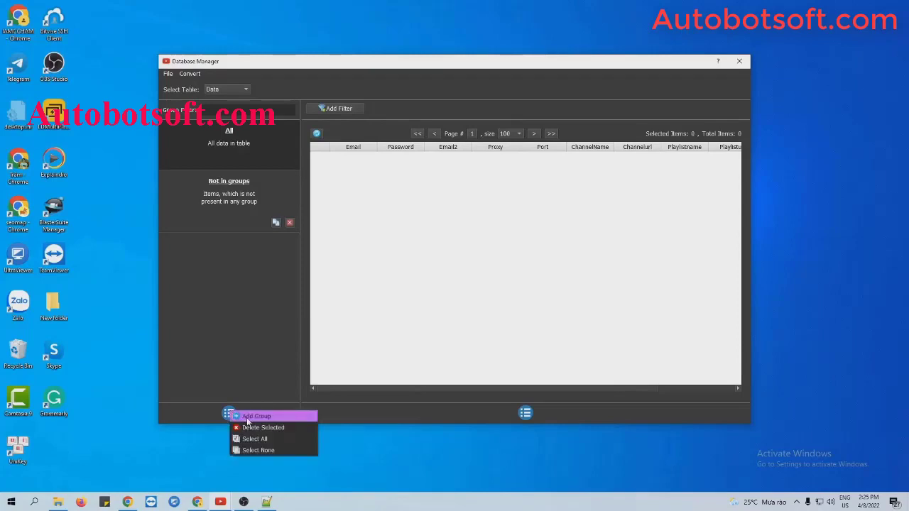
left_click(256, 416)
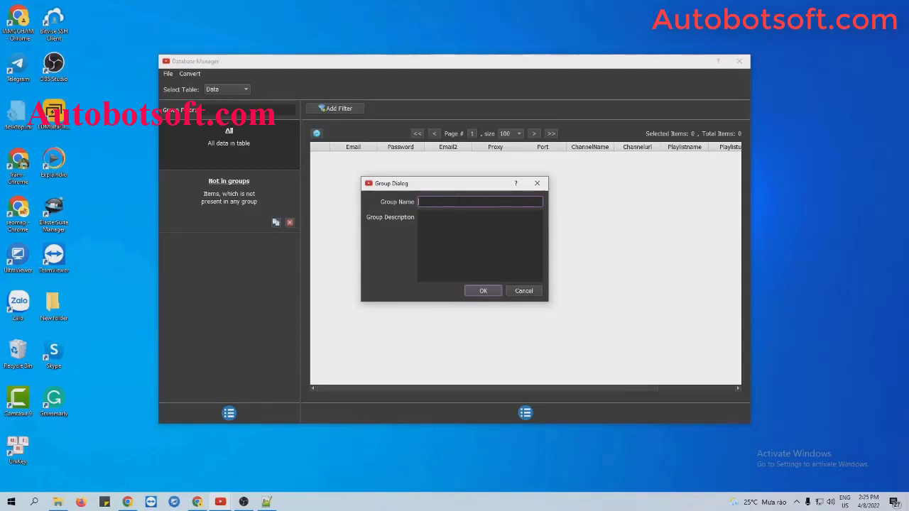
type("Tul")
type("or")
type("ial")
left_click(483, 290)
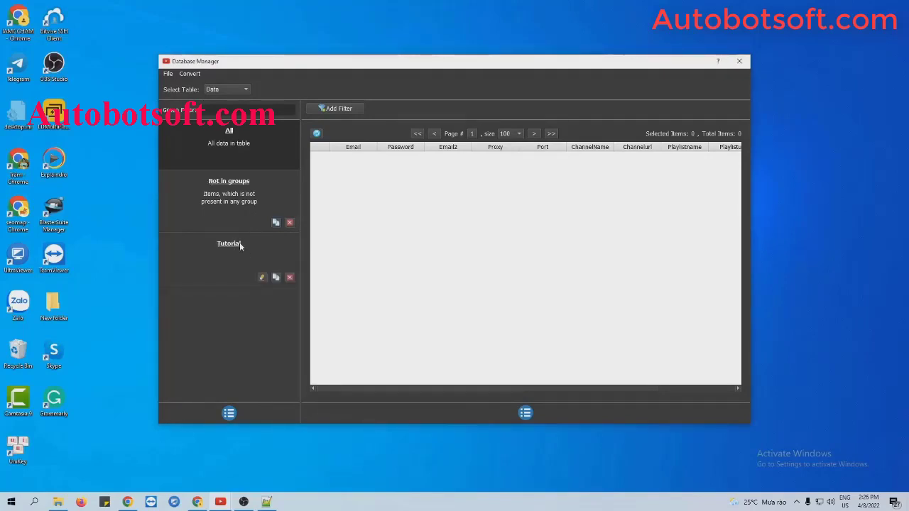
Step: Select the Tutorial group and open its Add Item form
left_click(238, 249)
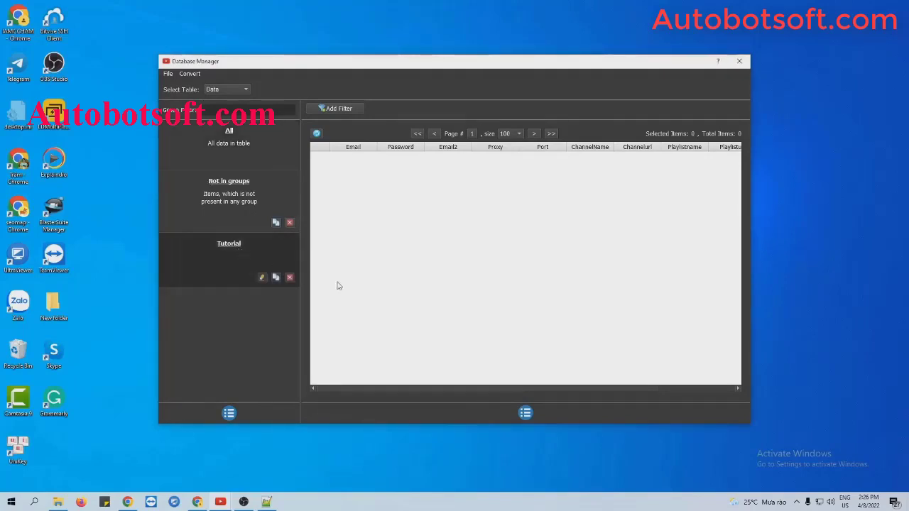
left_click(526, 413)
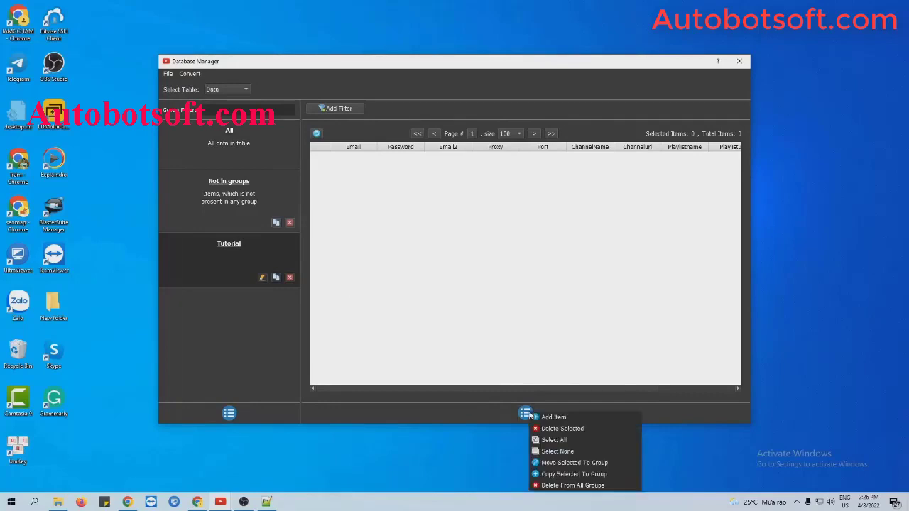
left_click(553, 417)
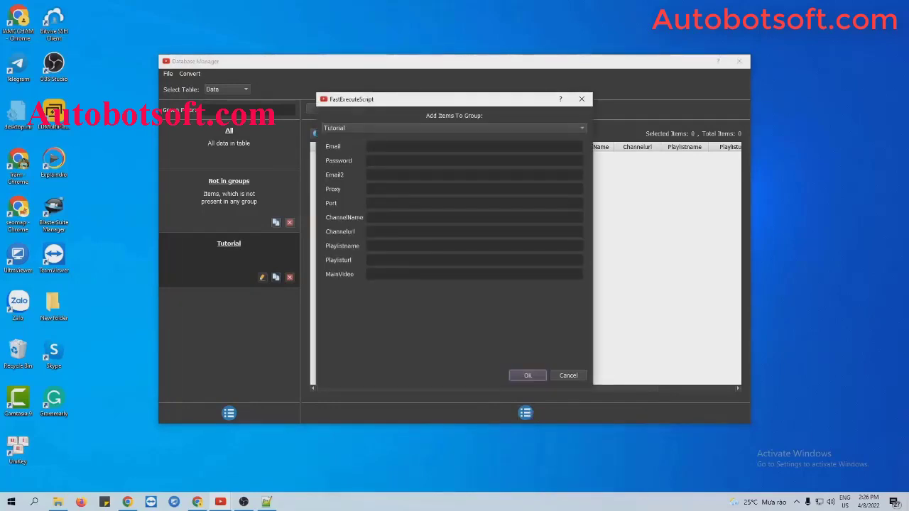
Step: Enter the account's e-mail address, password and recovery e-mail in the Add Items form
left_click(386, 145)
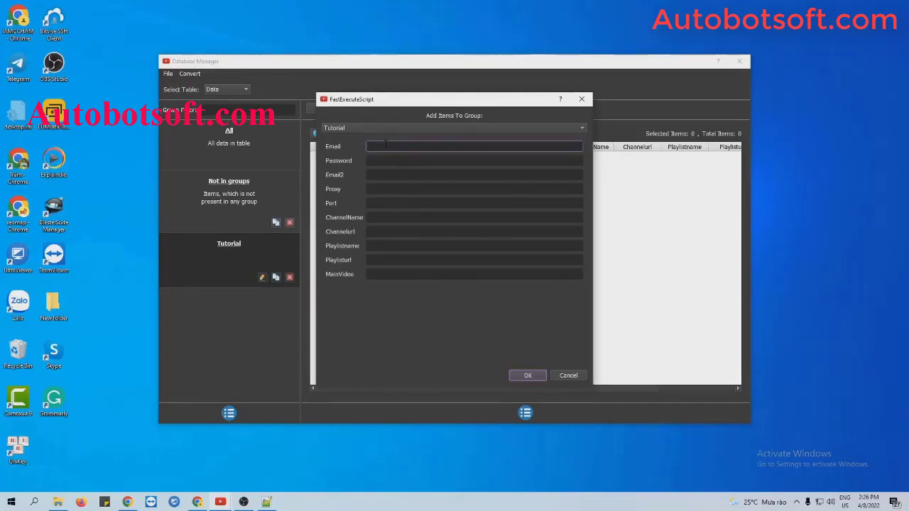
left_click(378, 161)
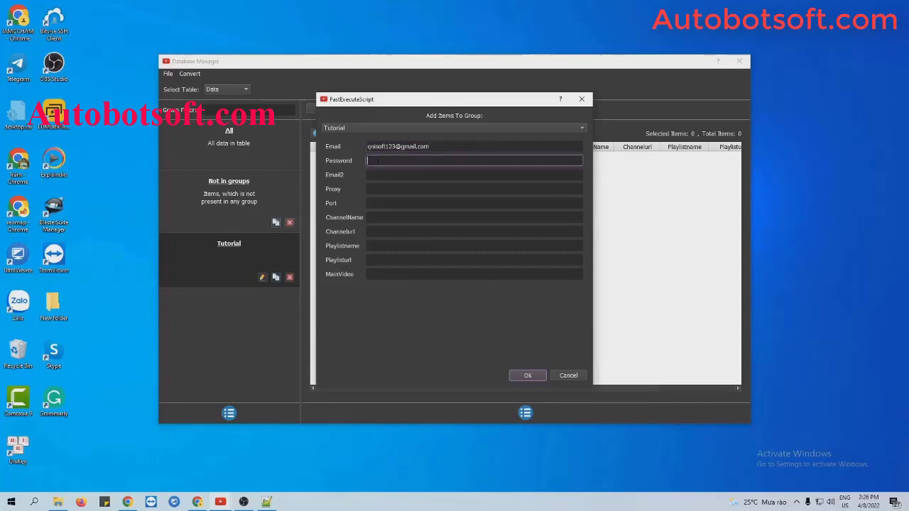
type("12345678")
left_click(376, 174)
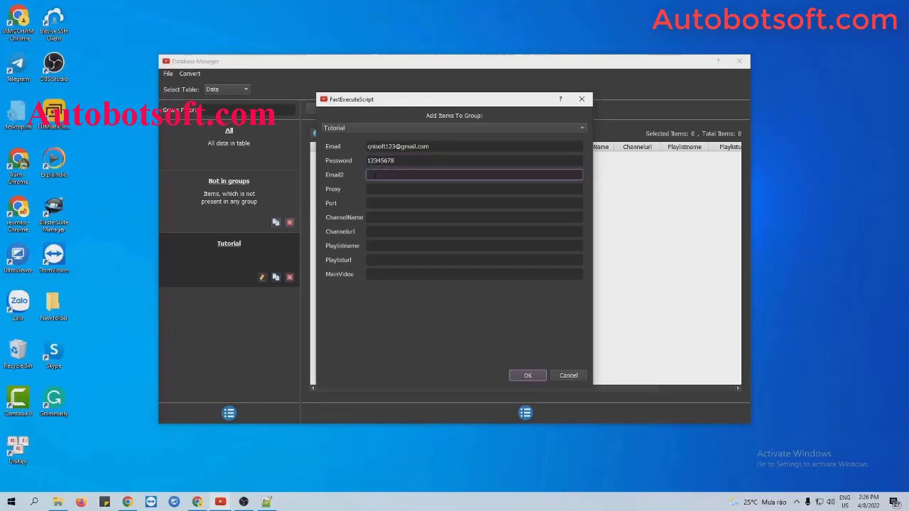
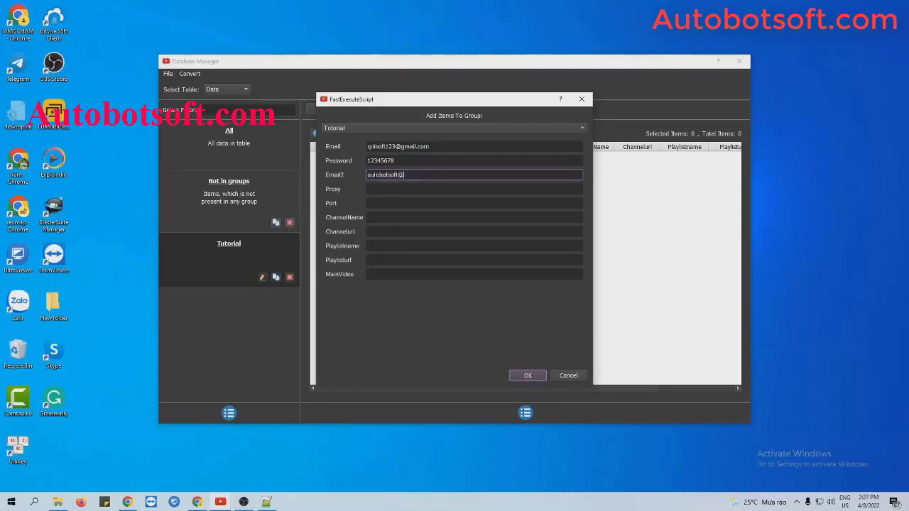
Step: Paste proxy 104.144.80.128 and enter port 3128
key("Tab")
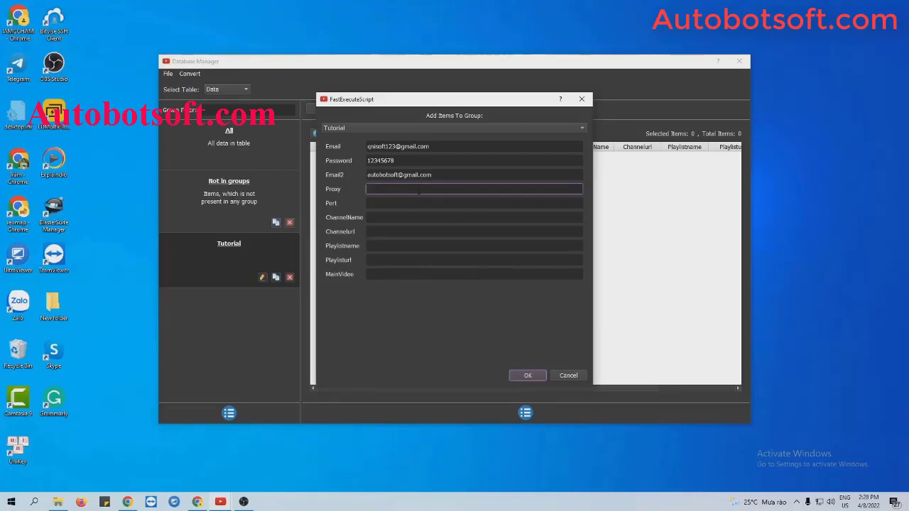
type("104.144.80.128")
key("Tab")
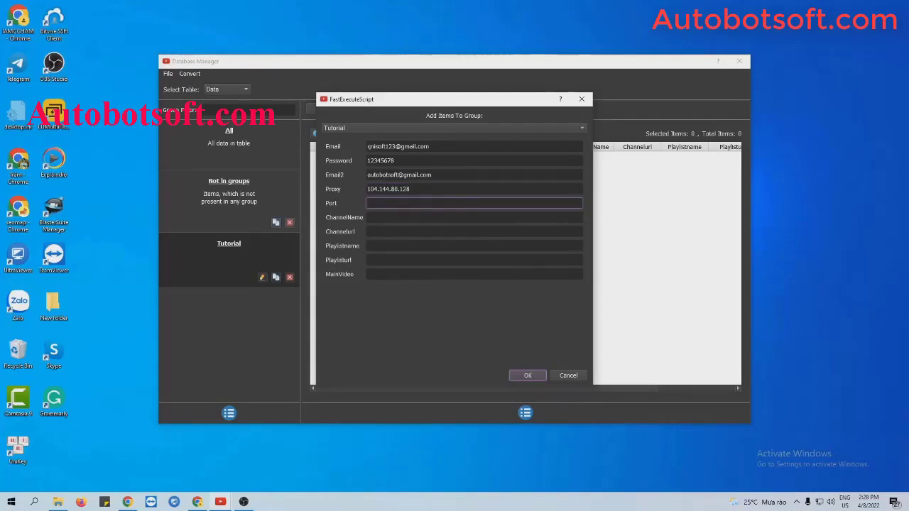
type("3128")
left_click(396, 215)
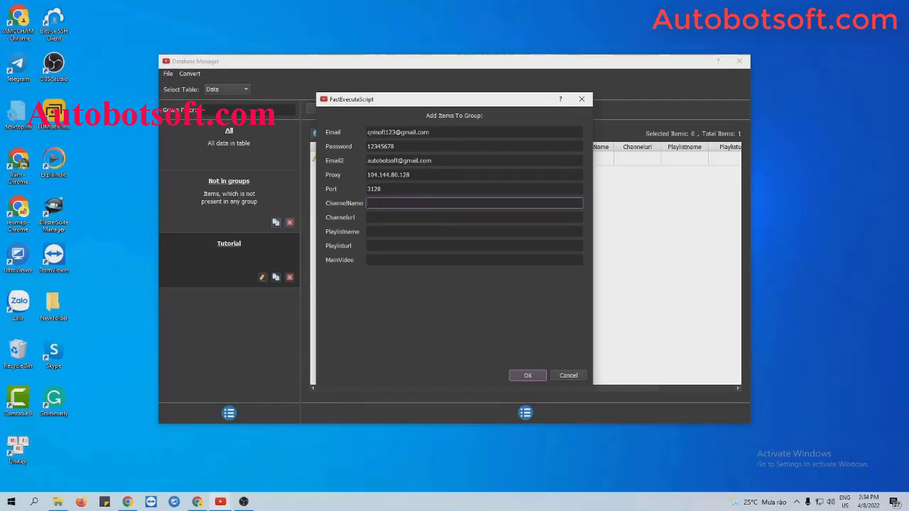
Step: Save the new record, set Custom Channel to No, and reopen the record from Data for editing
left_click(529, 376)
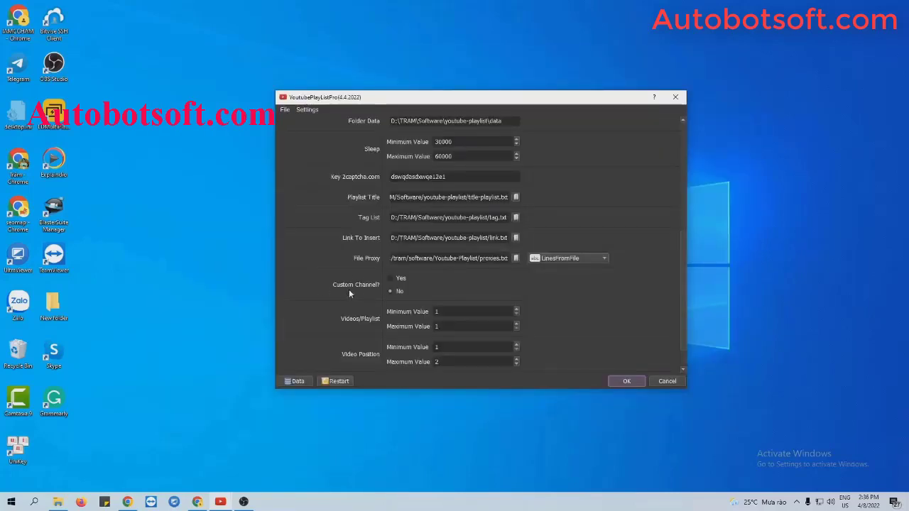
left_click(389, 292)
left_click(297, 380)
left_click(315, 158)
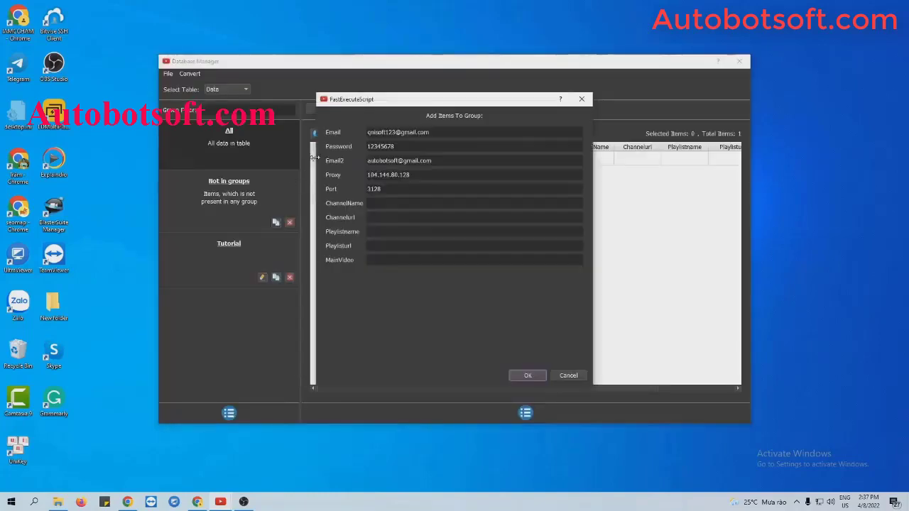
Step: Fill in the record's ChannelName and save it, then bring up the Youtube-Playlist folder
left_click(380, 203)
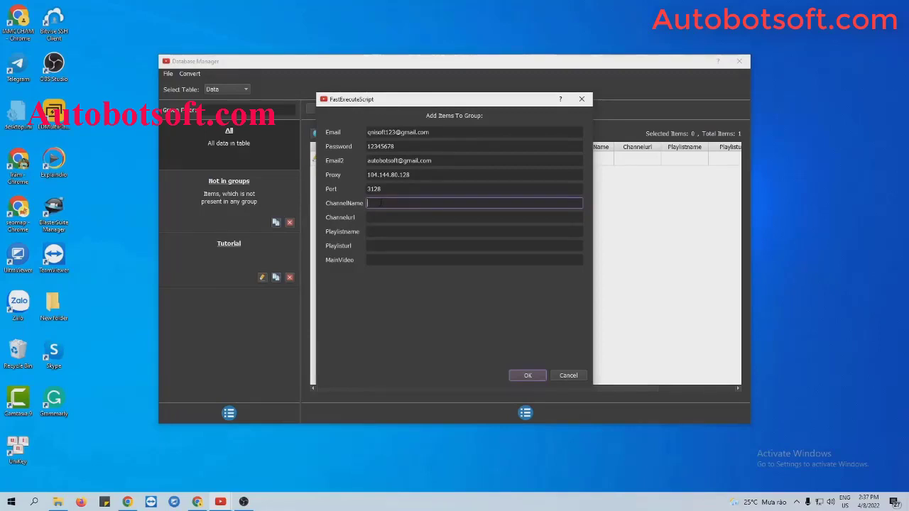
type("qnisoft3")
left_click(527, 376)
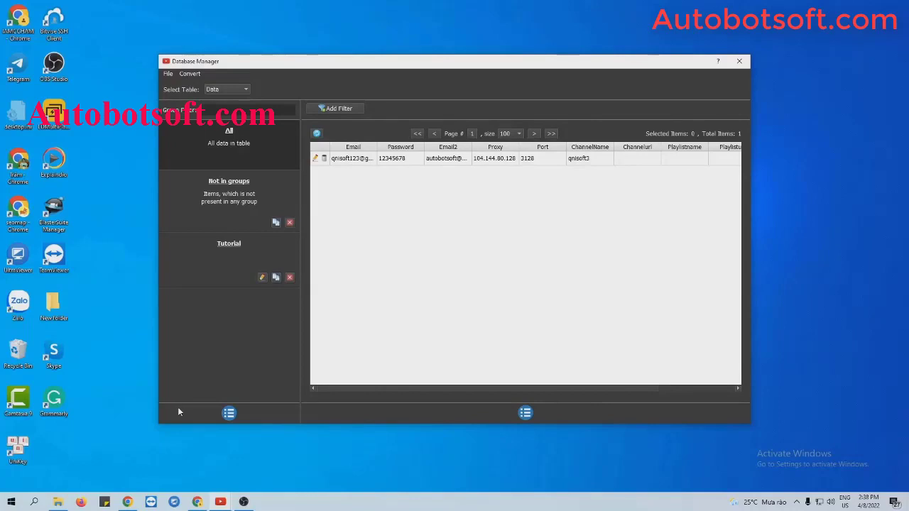
left_click(58, 502)
Step: Create a new text document named accounts.txt in Youtube-Playlist and open it in Notepad++
right_click(132, 345)
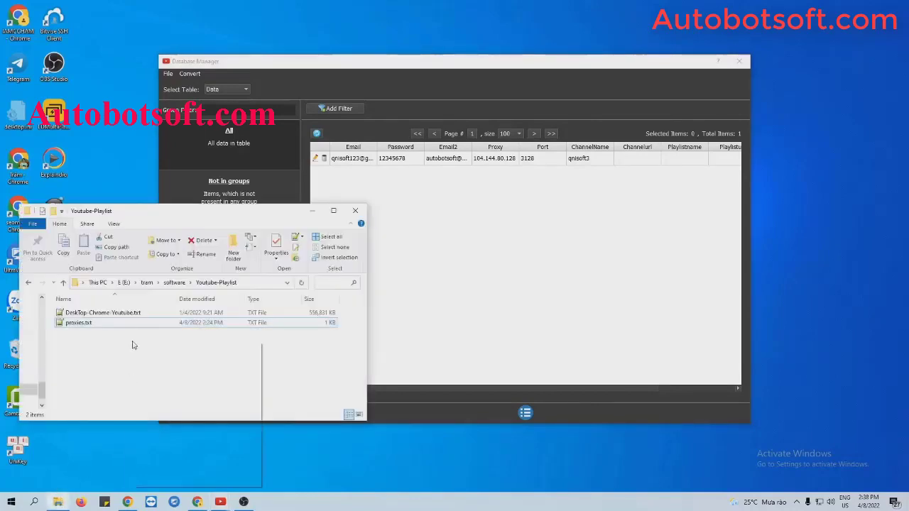
mouse_move(172, 465)
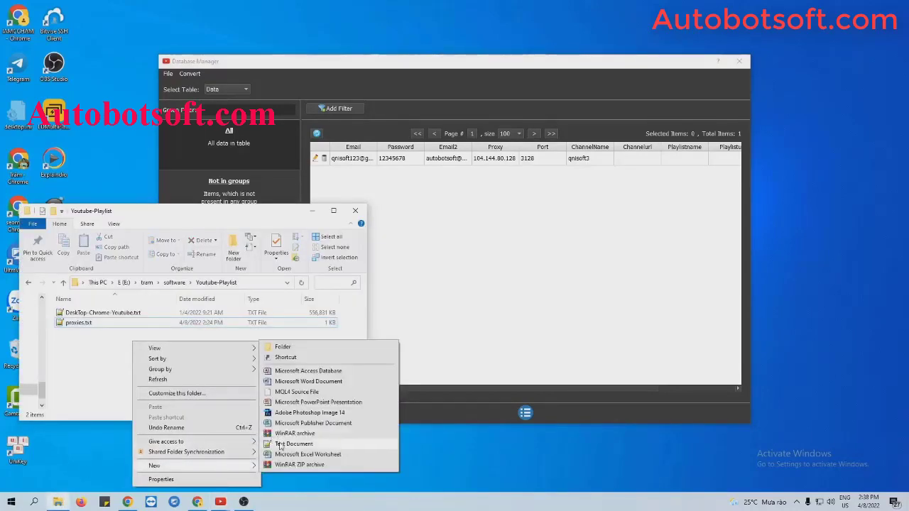
left_click(284, 440)
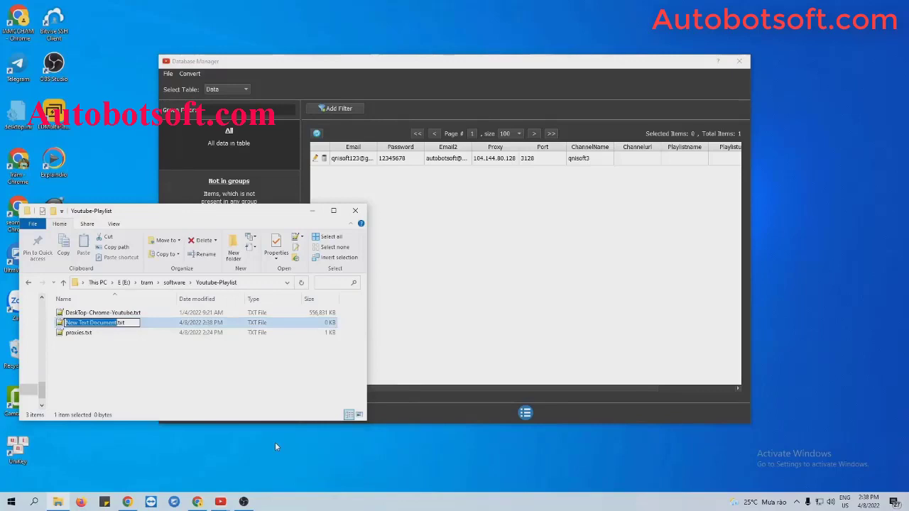
type("acount")
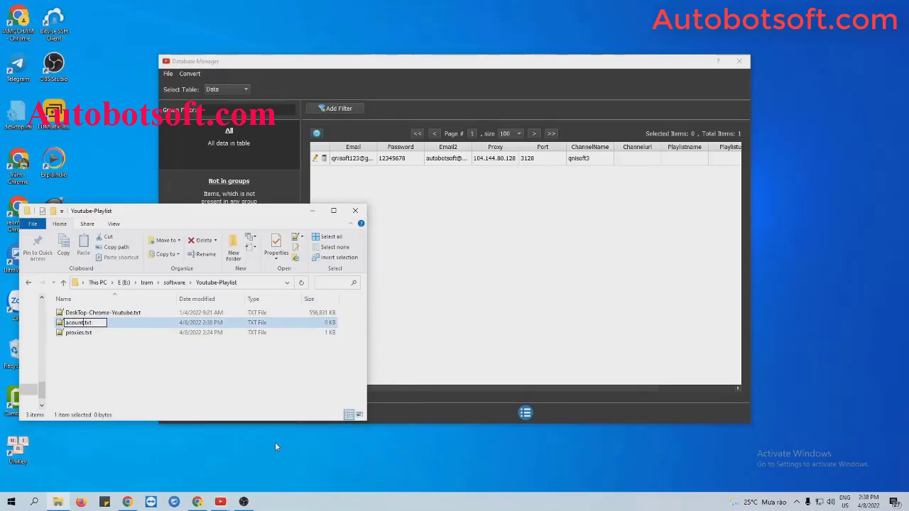
key("BackSpace")
key("BackSpace")
key("BackSpace")
key("BackSpace")
key("BackSpace")
type("ccounts")
key("Return")
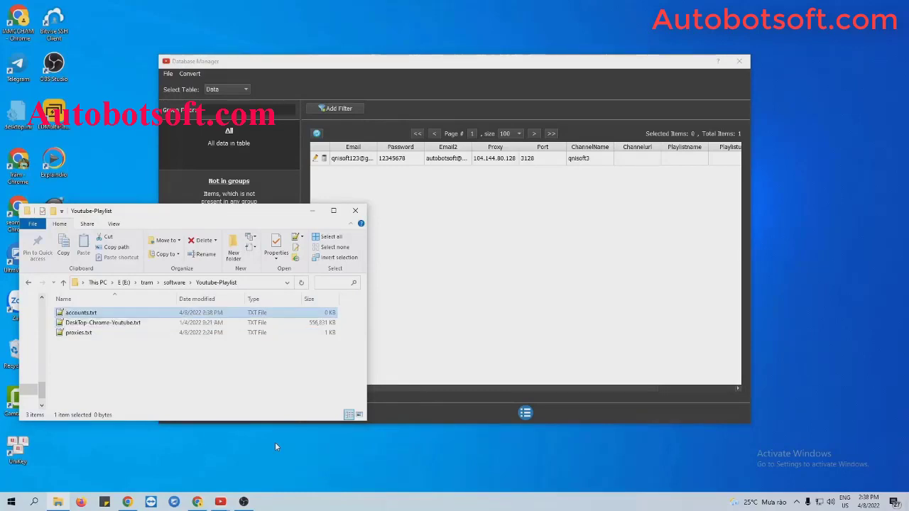
double_click(115, 314)
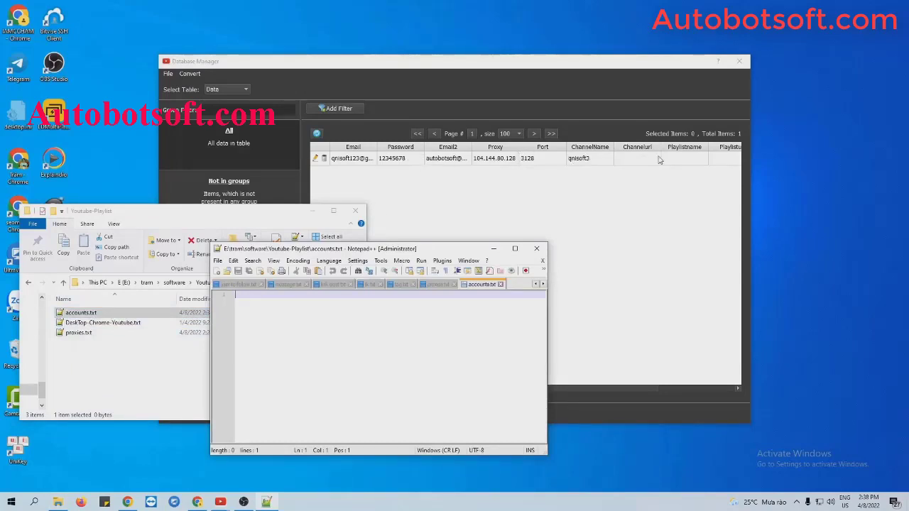
Step: Type the account line (e-mail, password, recovery e-mail, two blank fields, channel name) into accounts.txt and save
left_click(311, 211)
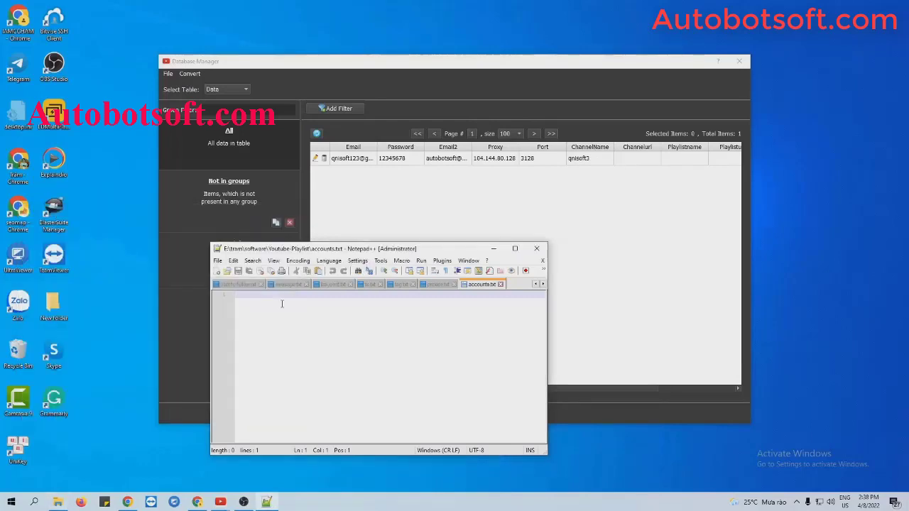
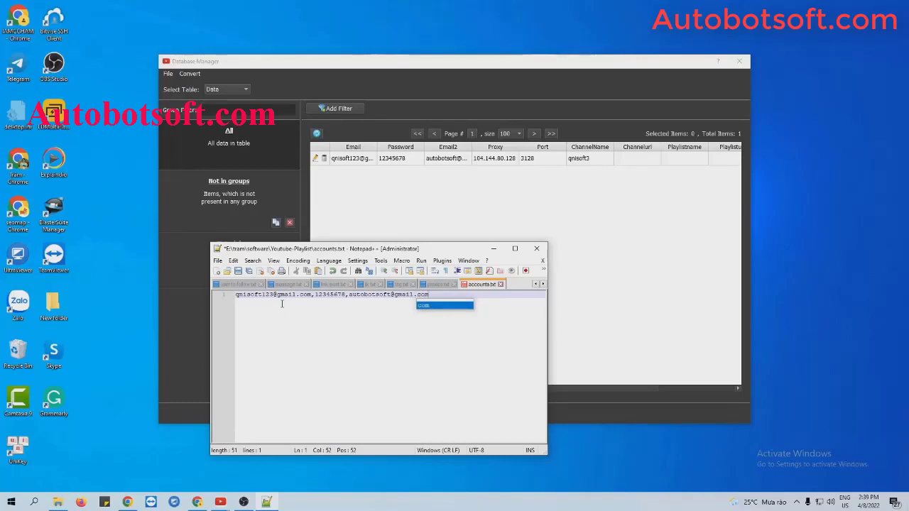
type(", ,")
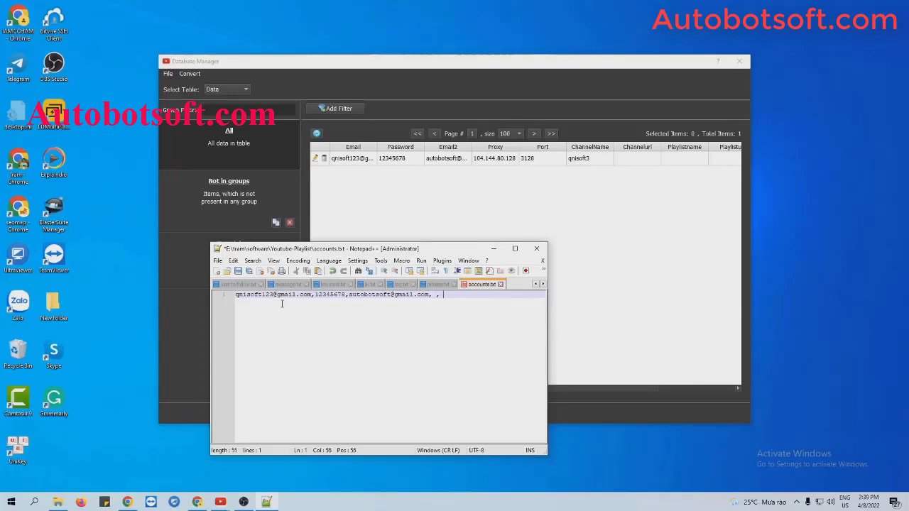
type(",qnisof")
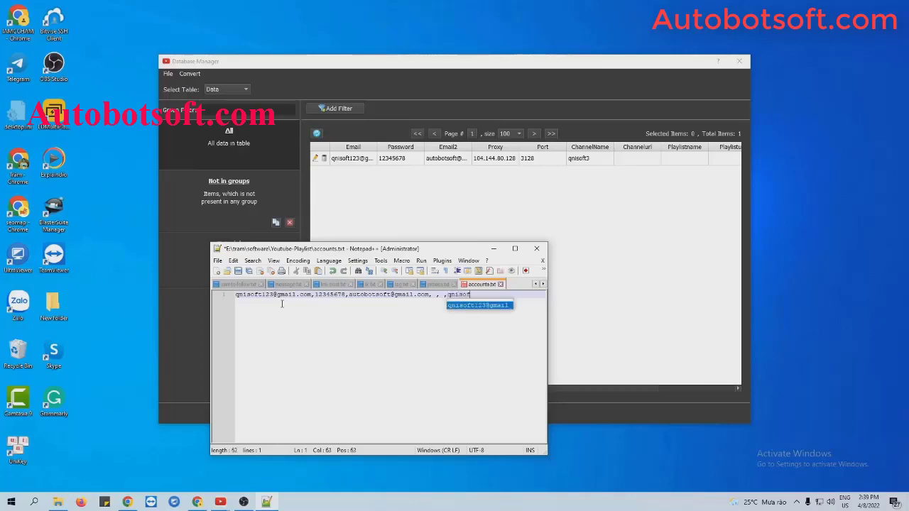
type("t3")
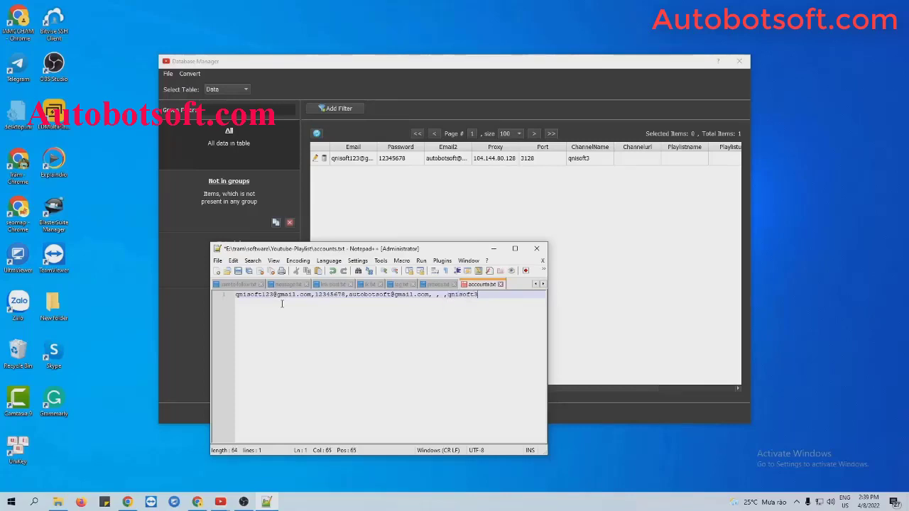
key("Return")
key("Return")
key("Return")
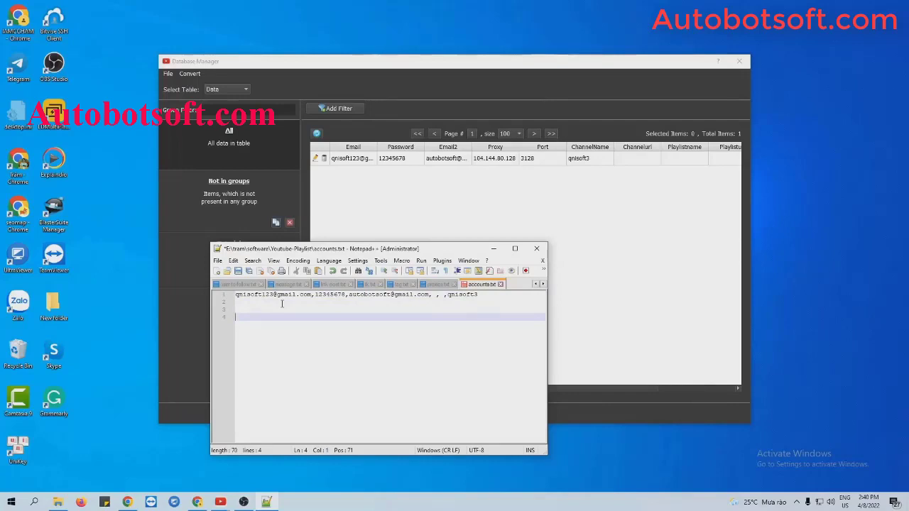
key("BackSpace")
key("BackSpace")
key("BackSpace")
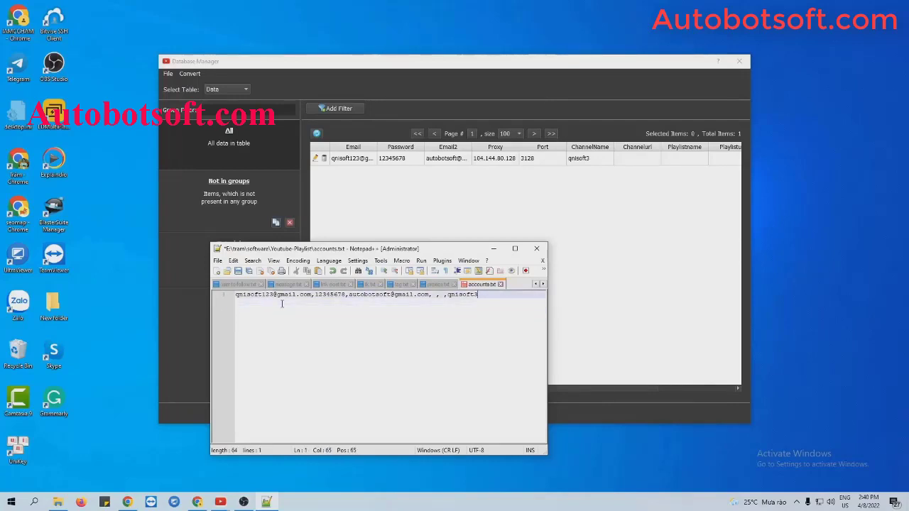
key("ctrl+s")
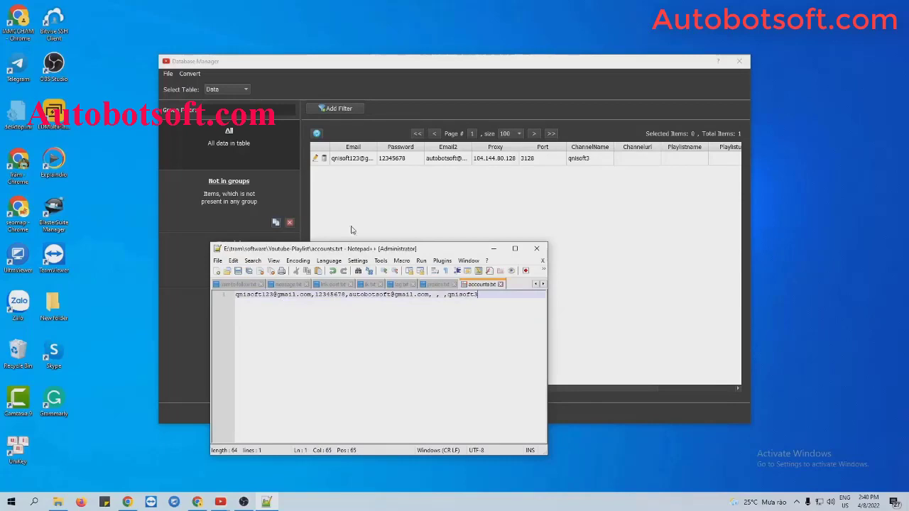
Step: Import accounts.txt into the Database Manager with Convert > Import Csv
left_click(494, 249)
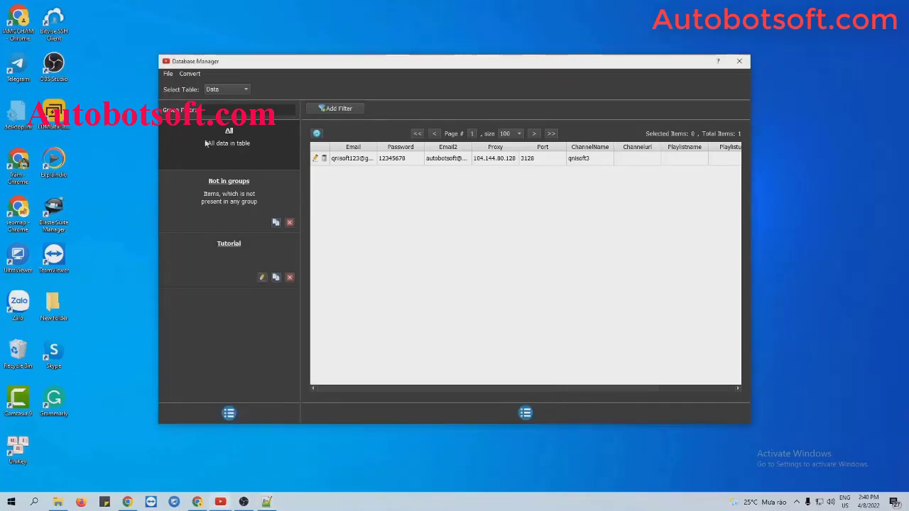
left_click(186, 73)
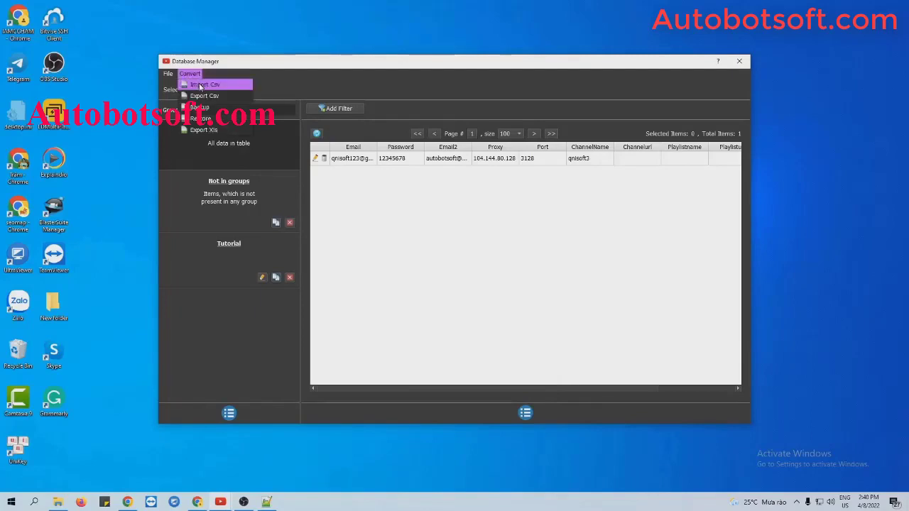
left_click(200, 85)
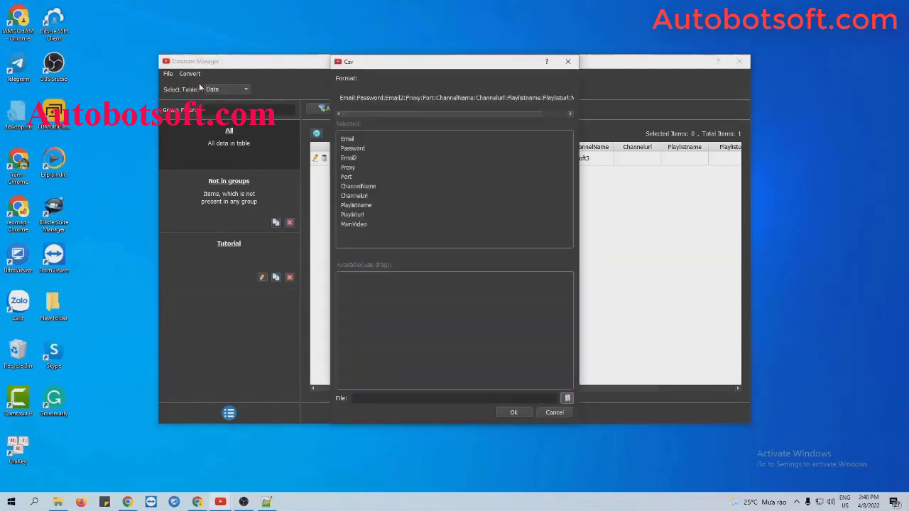
left_click(568, 399)
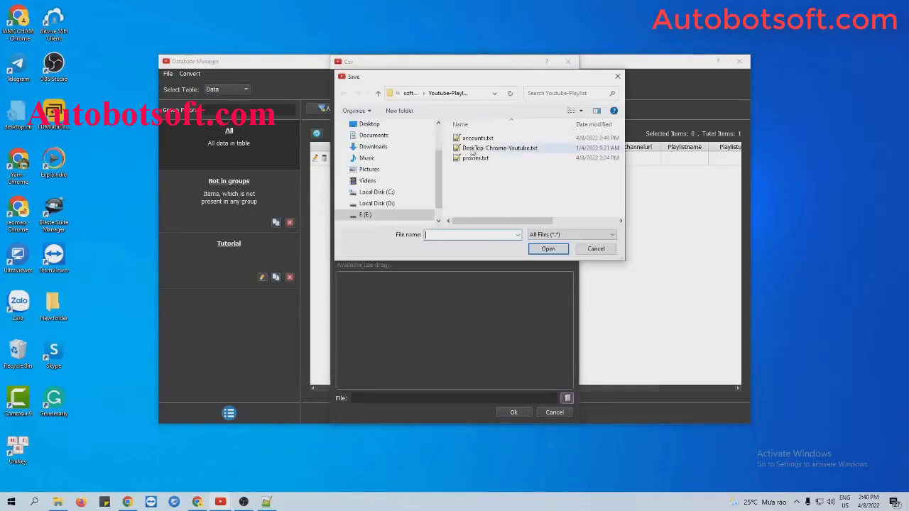
left_click(483, 137)
left_click(549, 252)
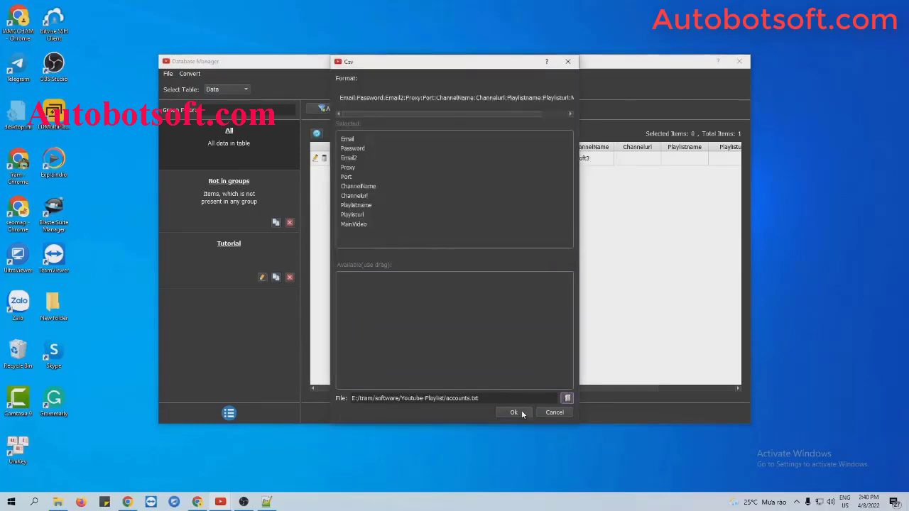
left_click(514, 412)
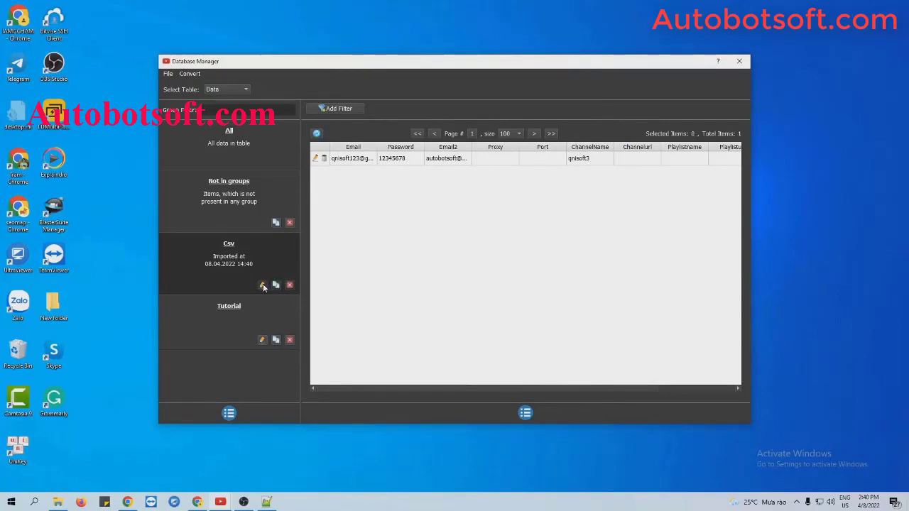
Step: Rename the imported Csv group to Tutorial2 and close the Database Manager
left_click(263, 286)
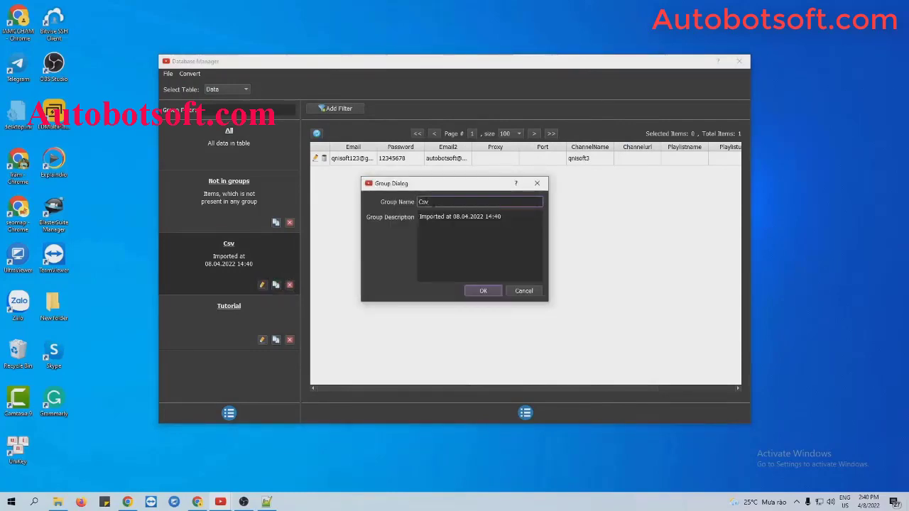
double_click(423, 202)
type("Tutorial2")
left_click(481, 293)
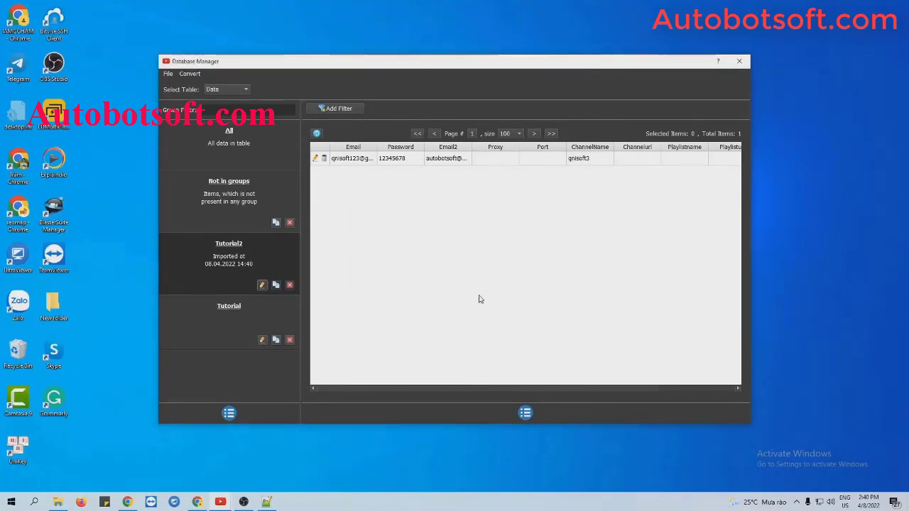
left_click(743, 65)
Step: Choose the Tutorial group in the Gmail account dropdown
scroll(566, 232, "up", 5)
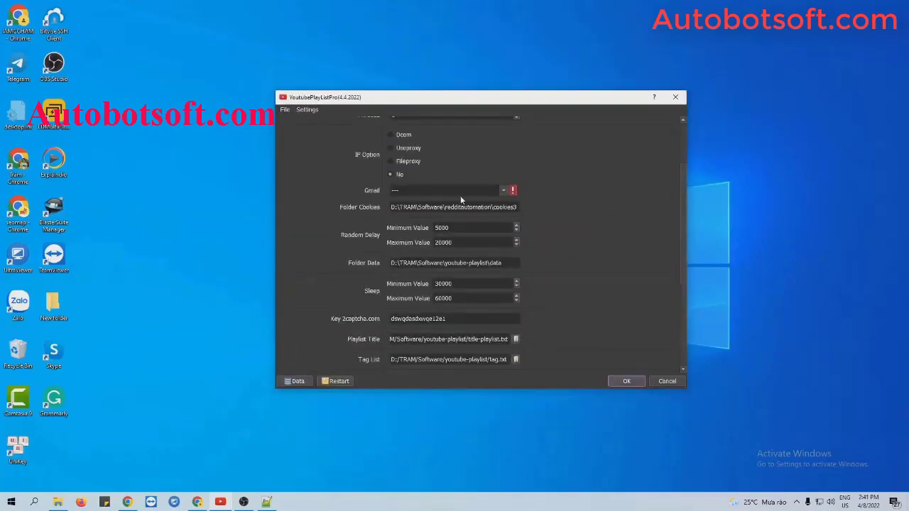
left_click(502, 191)
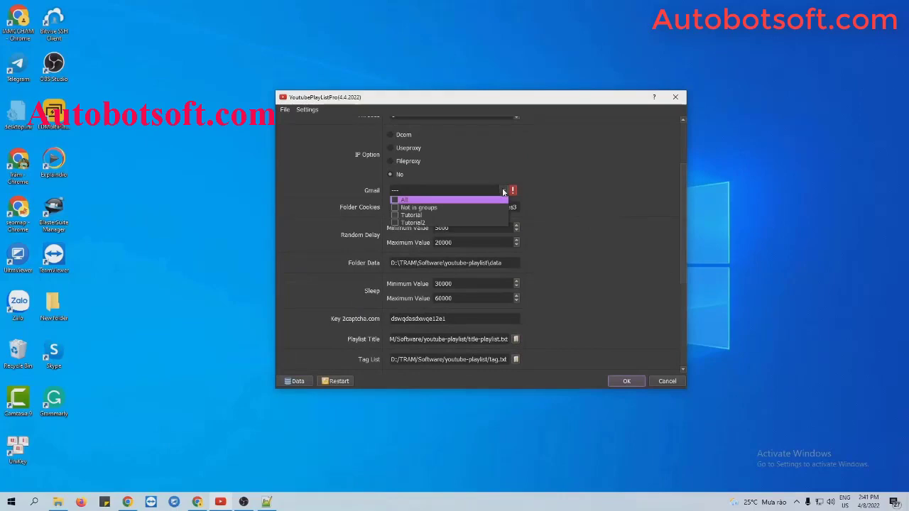
left_click(395, 216)
left_click(590, 207)
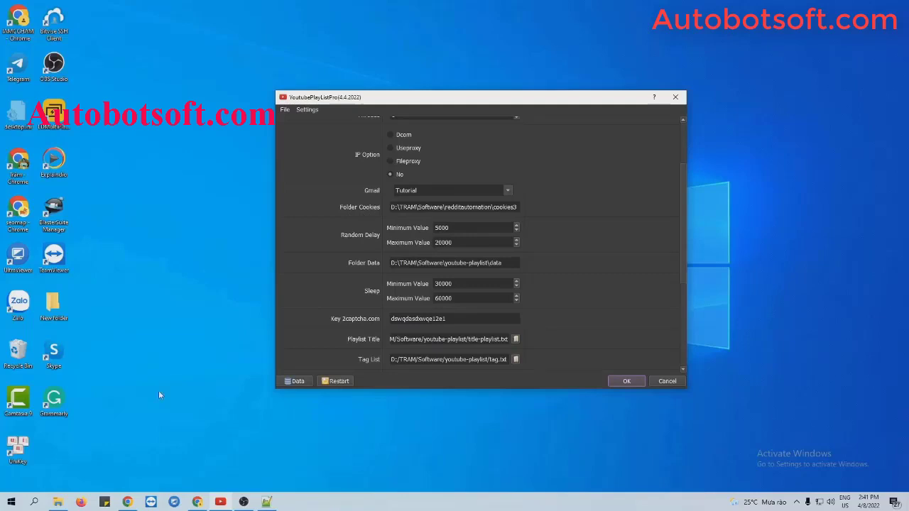
left_click(57, 502)
Step: Create a new folder named cookies inside Youtube-Playlist
right_click(116, 355)
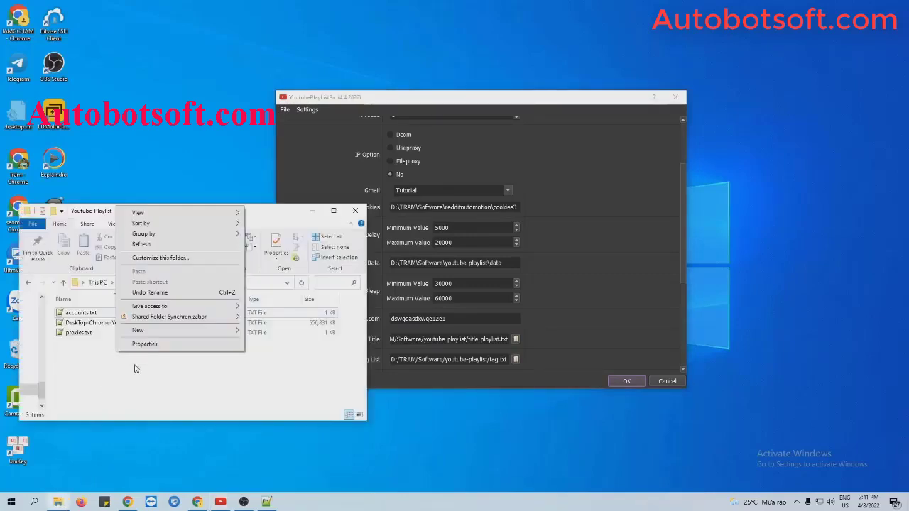
mouse_move(155, 330)
left_click(259, 331)
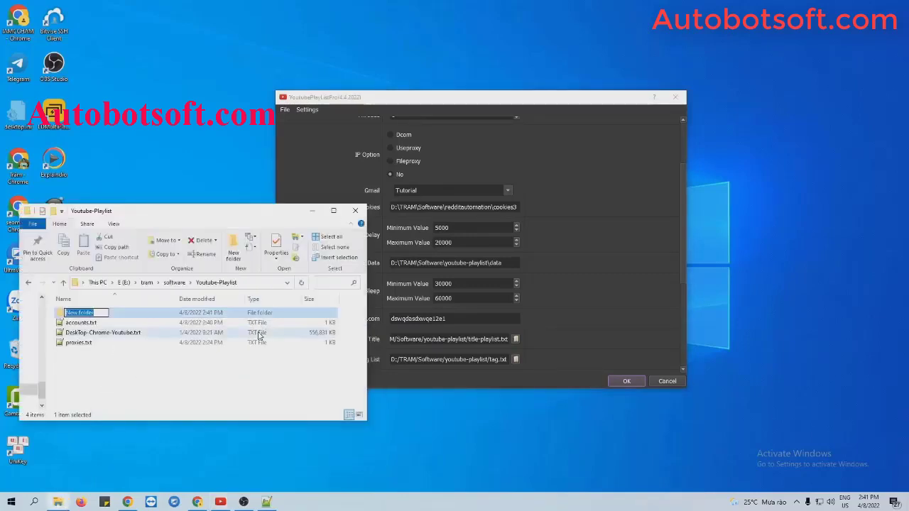
type("cookies")
key("Return")
Step: Paste the cookies folder's full path into the Folder Cookies setting
double_click(128, 314)
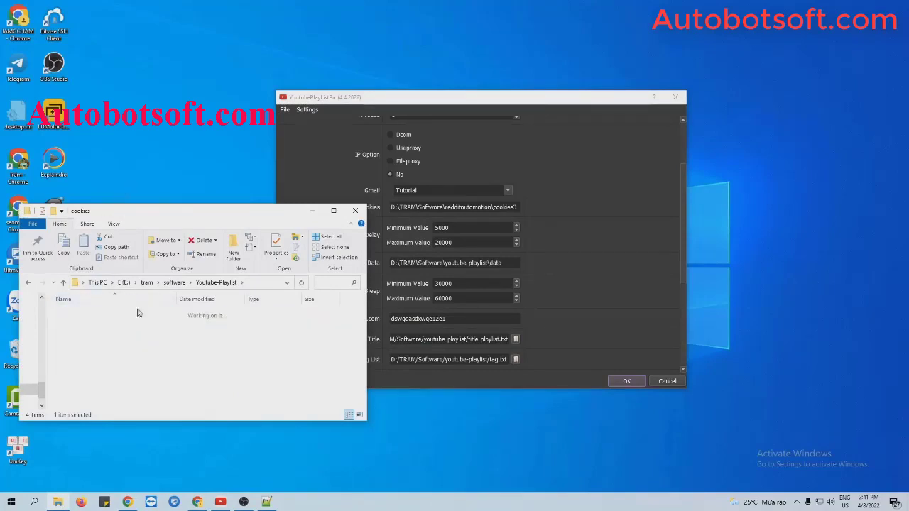
left_click(249, 283)
key("ctrl+c")
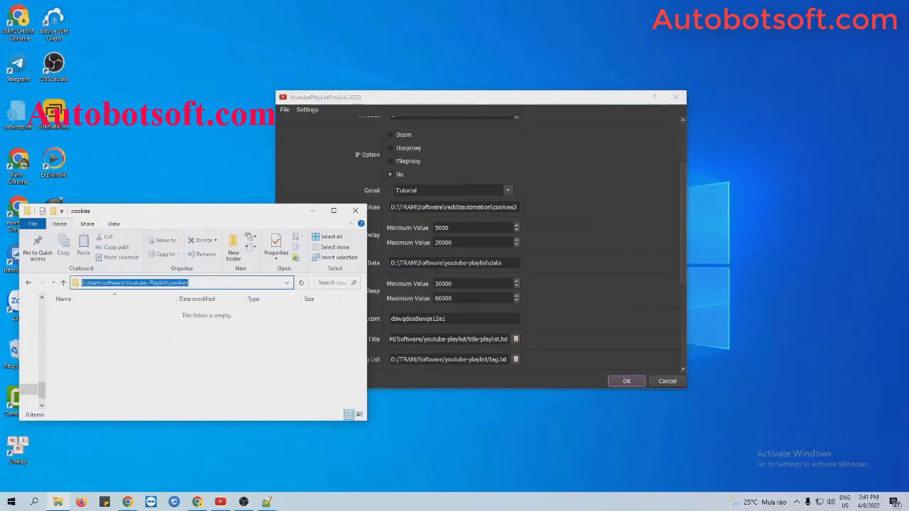
left_click(436, 263)
double_click(435, 263)
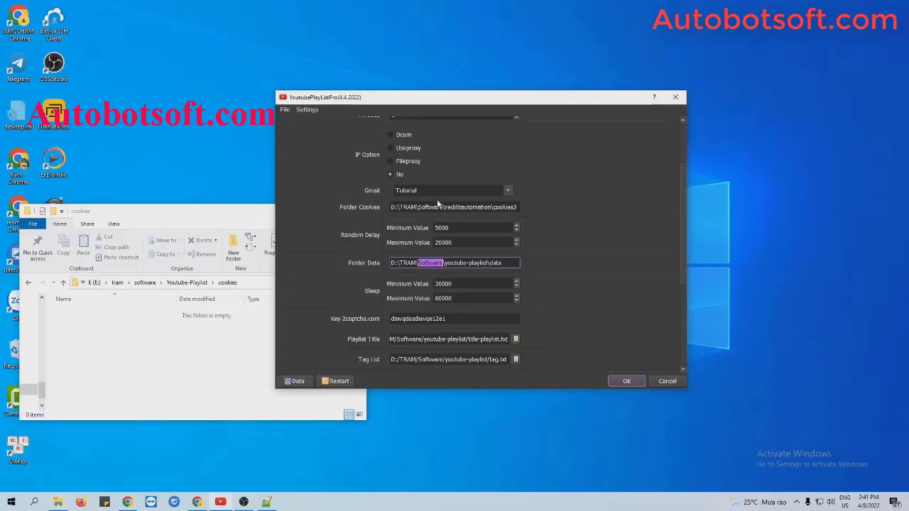
triple_click(436, 207)
key("ctrl+v")
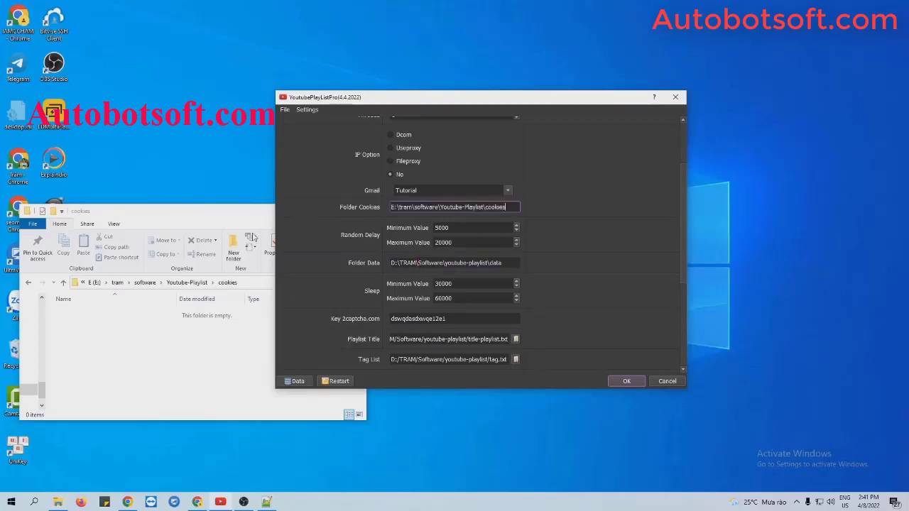
left_click(233, 225)
left_click(318, 212)
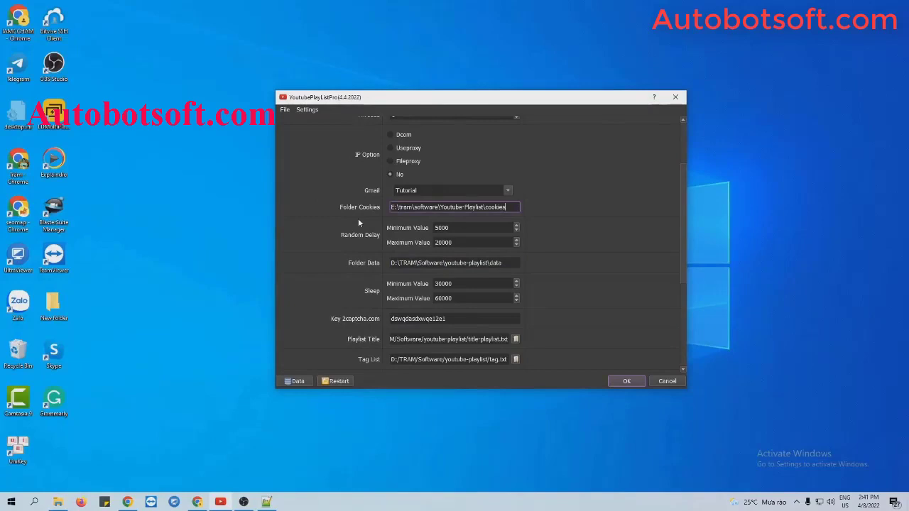
left_click(342, 242)
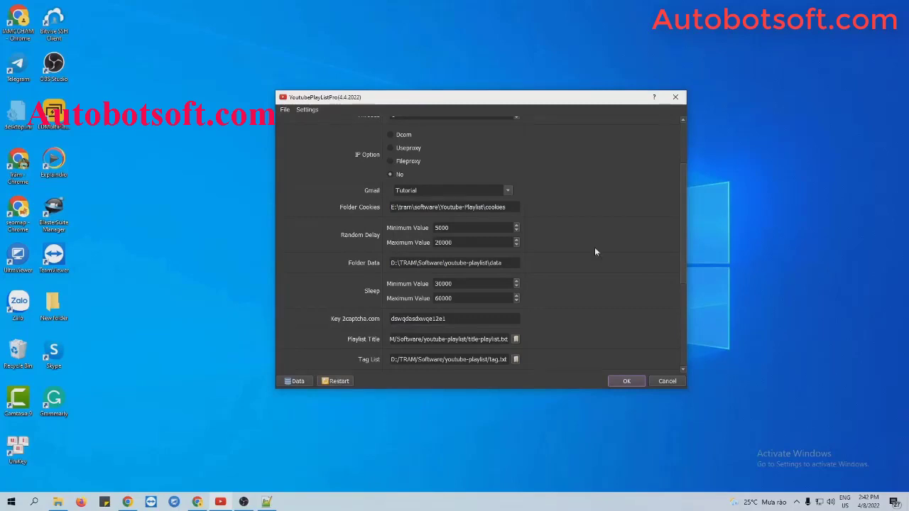
left_click(451, 228)
Step: Create a new folder named data inside Youtube-Playlist
left_click(58, 502)
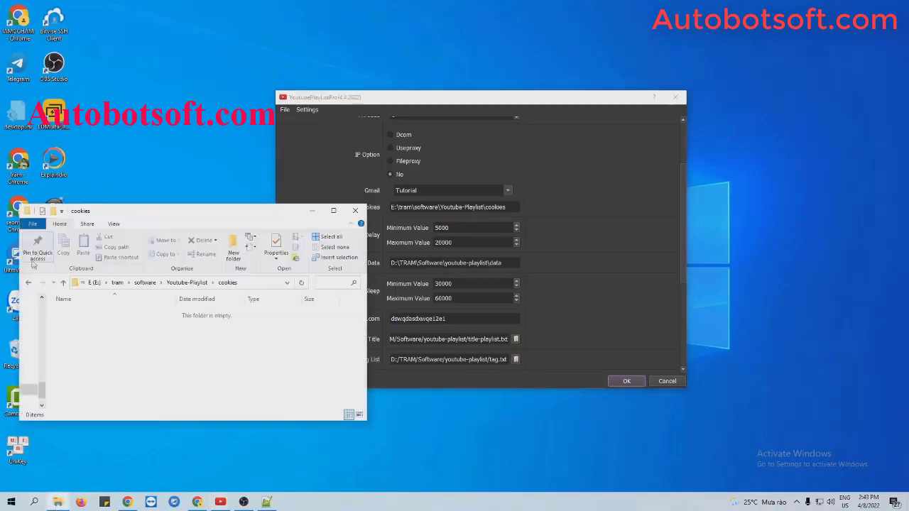
left_click(28, 282)
right_click(158, 361)
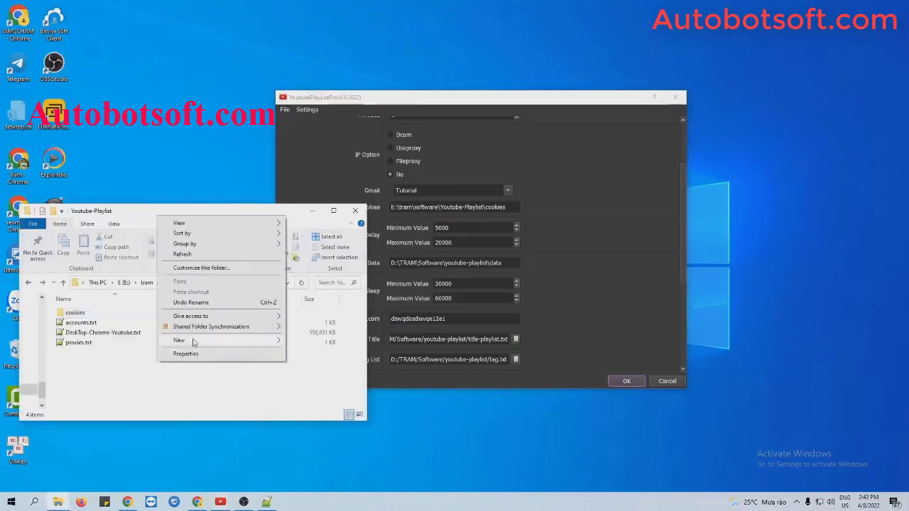
mouse_move(185, 340)
left_click(294, 341)
type("data")
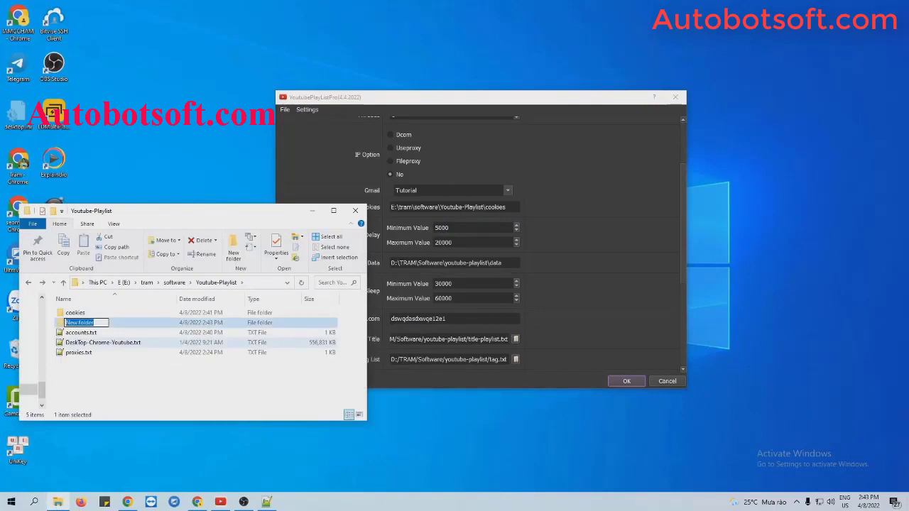
key("Return")
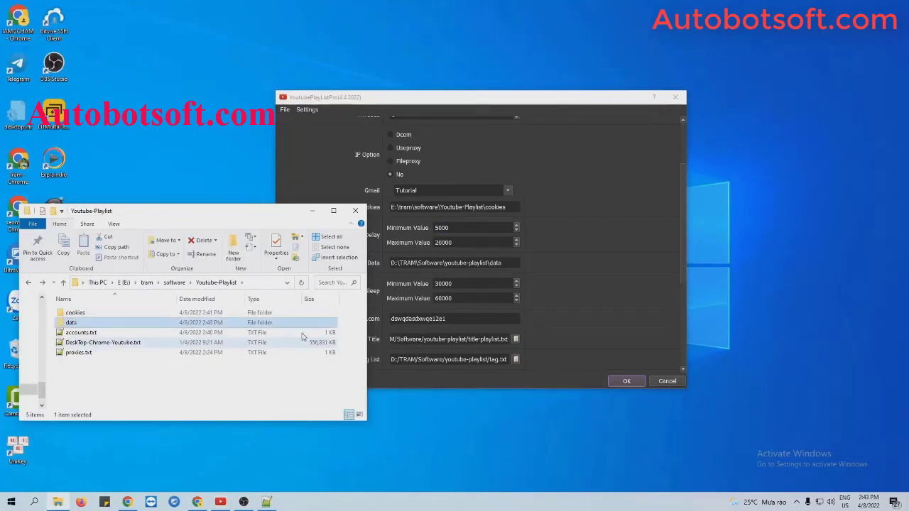
Step: Paste the data folder path E:\tram\software\Youtube-Playlist\data into Folder Data
double_click(158, 323)
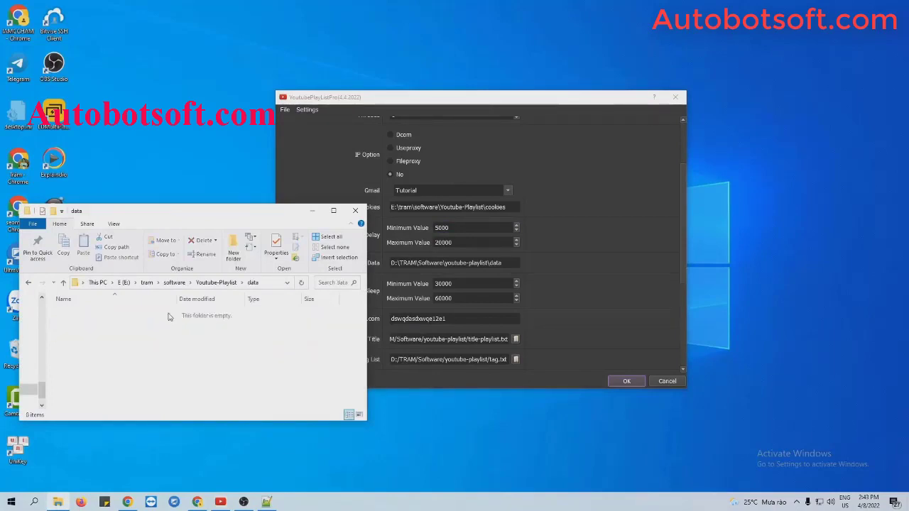
left_click(270, 283)
key("ctrl+c")
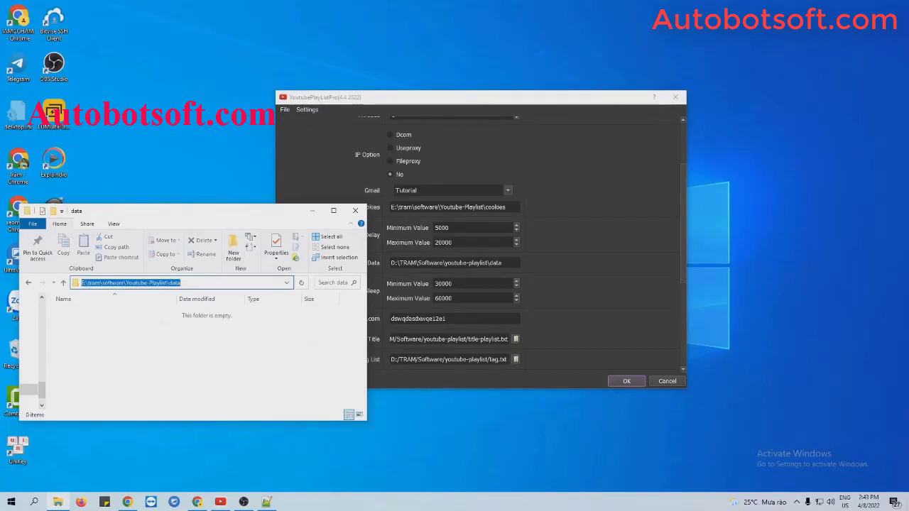
triple_click(448, 263)
key("ctrl+v")
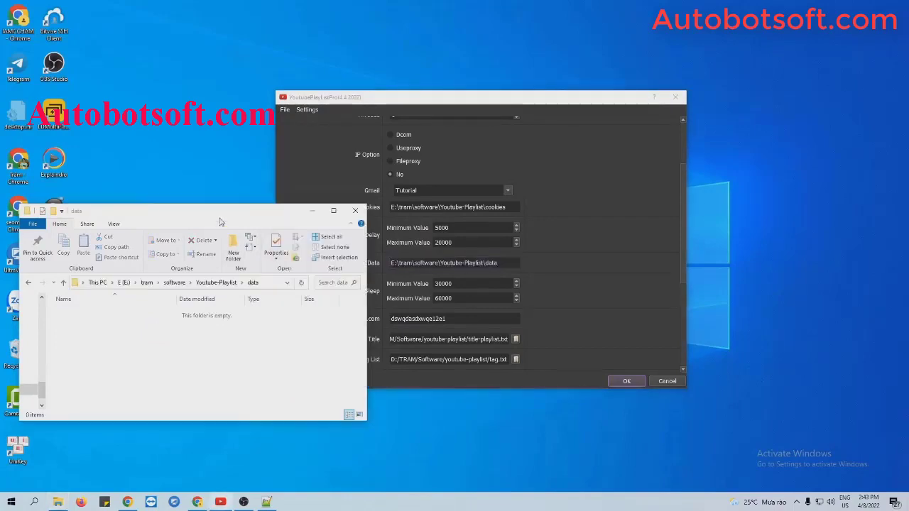
left_click(311, 211)
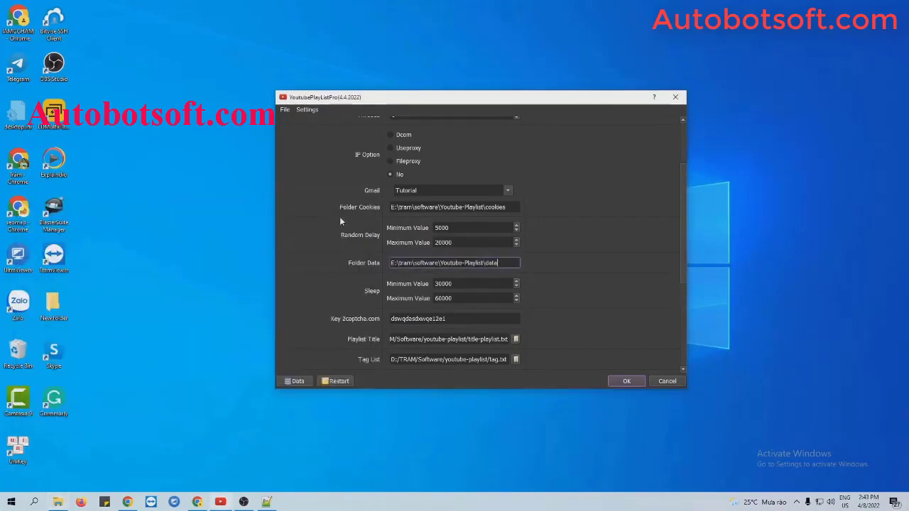
left_click(561, 281)
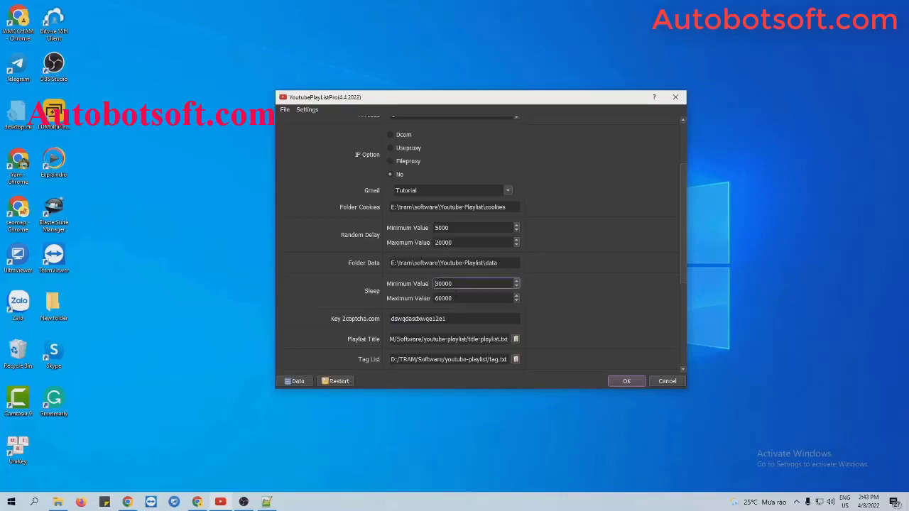
Step: Change the Sleep range from 30000 to minimum 5000 and maximum 7000
left_click(458, 298)
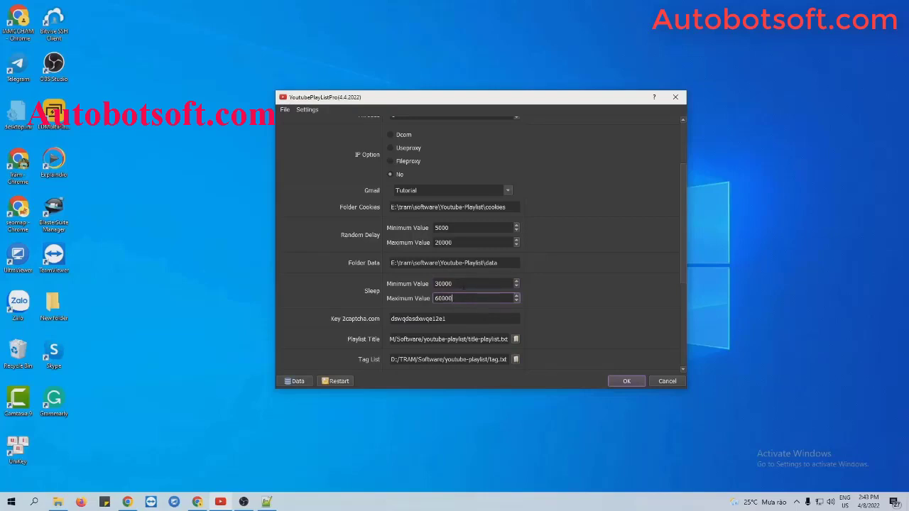
left_click(463, 284)
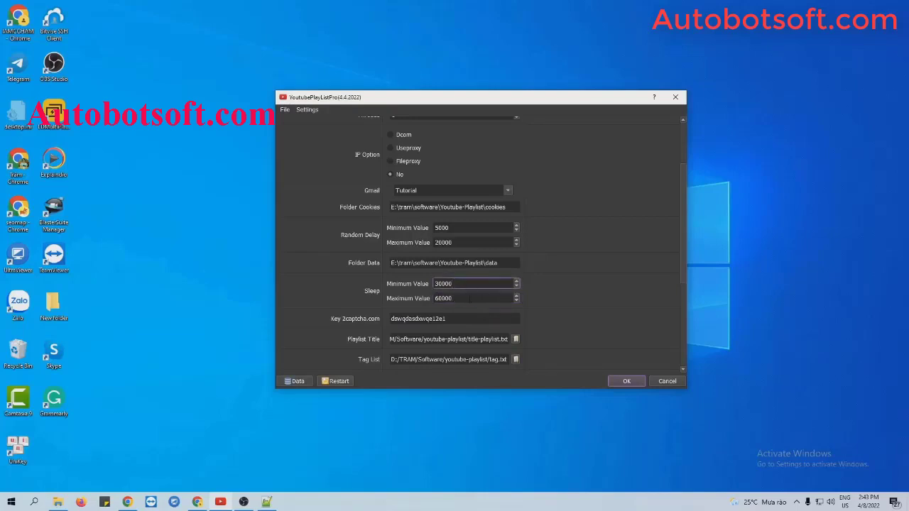
left_click(470, 298)
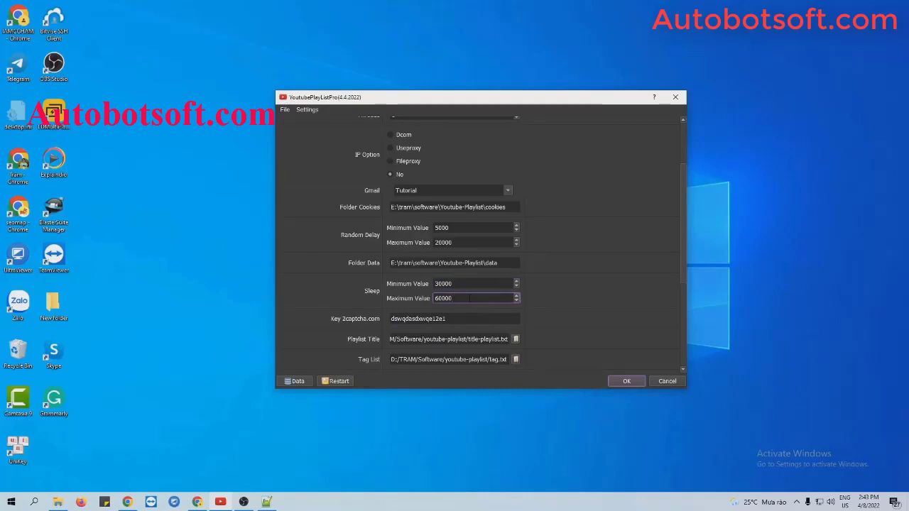
double_click(432, 284)
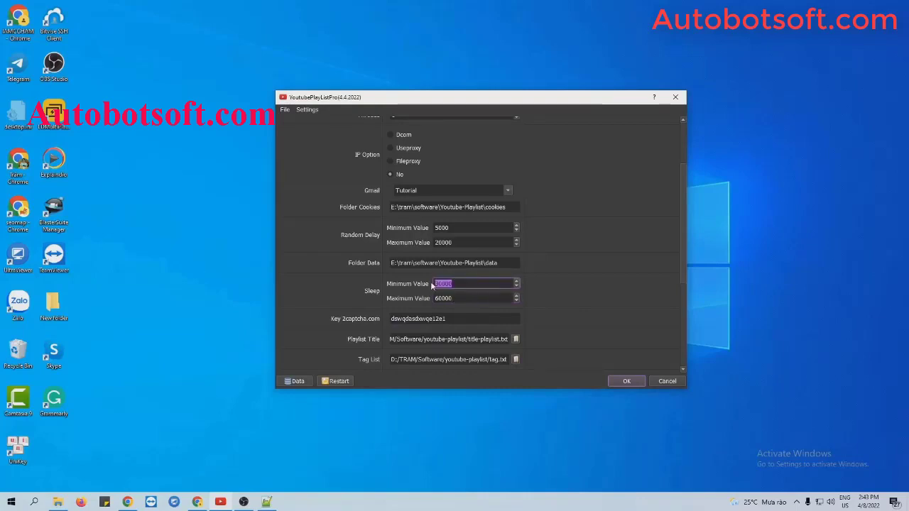
type("5000")
key("Tab")
type("700")
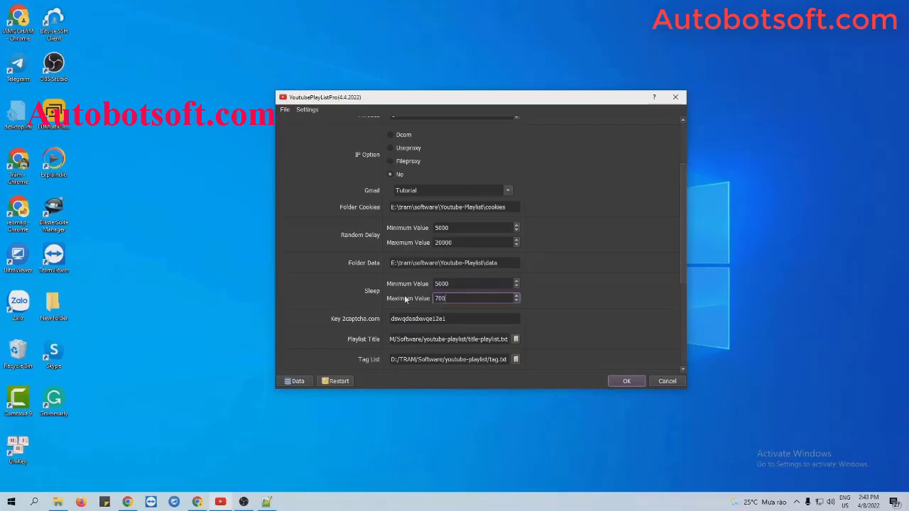
type("0")
left_click(572, 291)
left_click(455, 319)
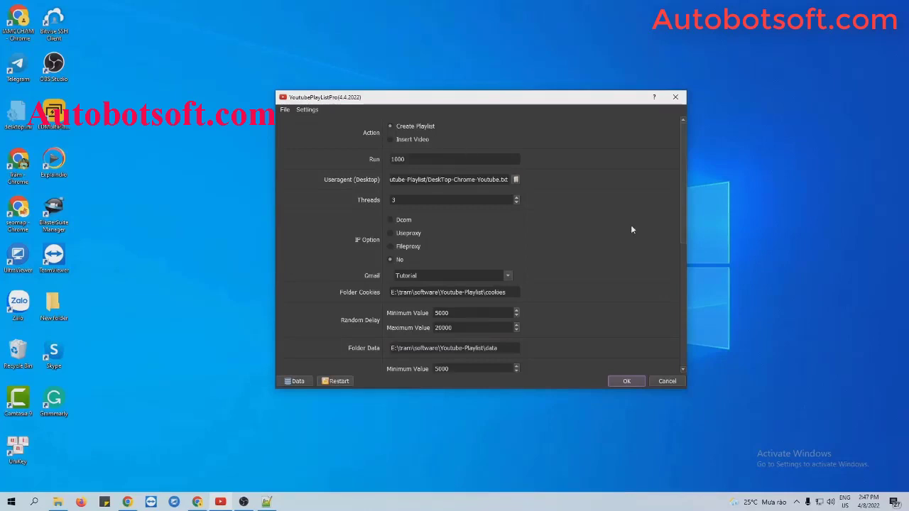
Step: Scroll down to the Playlist Title and Custom Channel settings rows
scroll(632, 227, "down", 5)
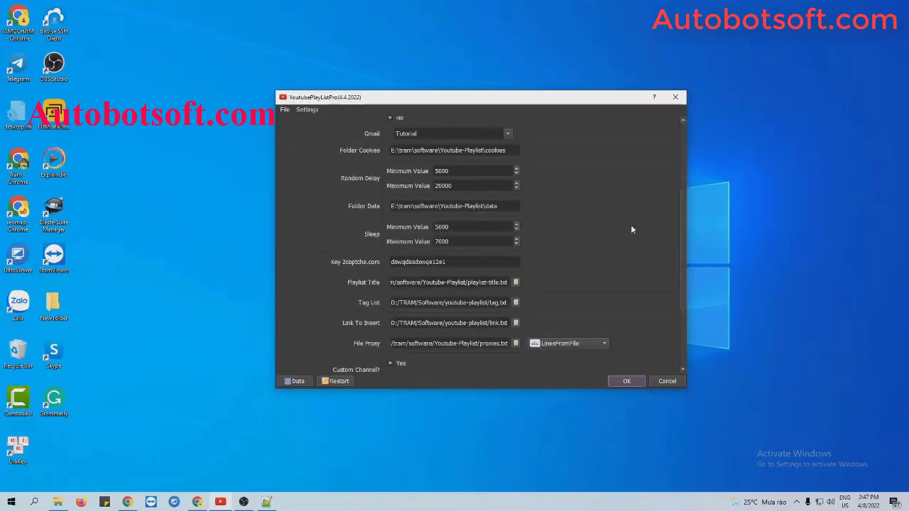
scroll(631, 230, "down", 2)
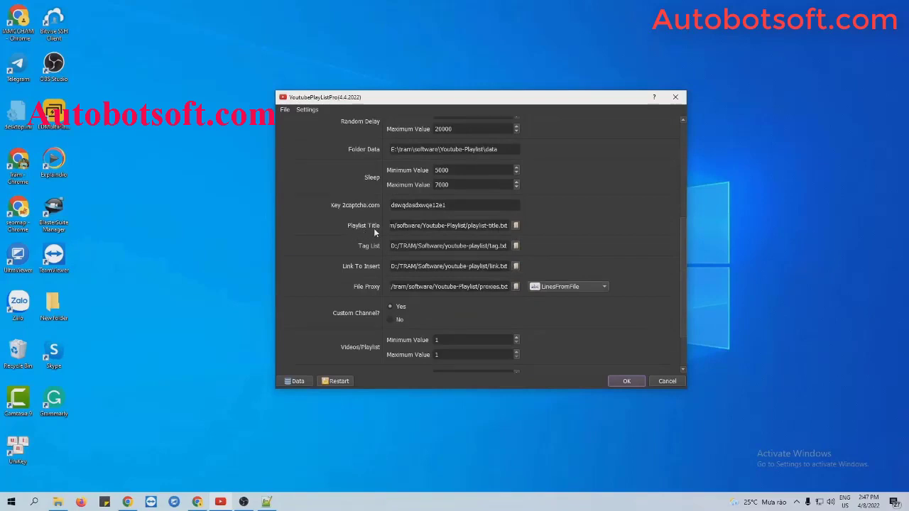
left_click(60, 502)
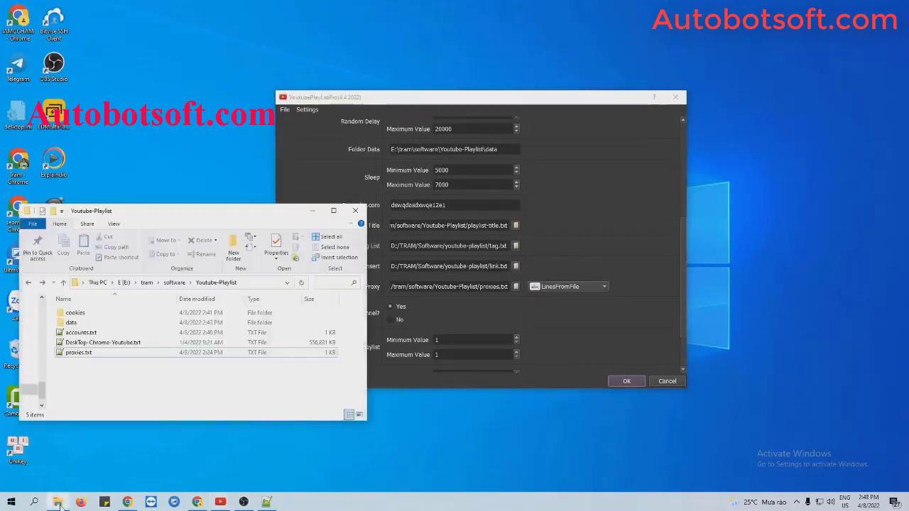
Step: Create an empty text document named playlist-title.txt in Youtube-Playlist
right_click(122, 371)
mouse_move(153, 346)
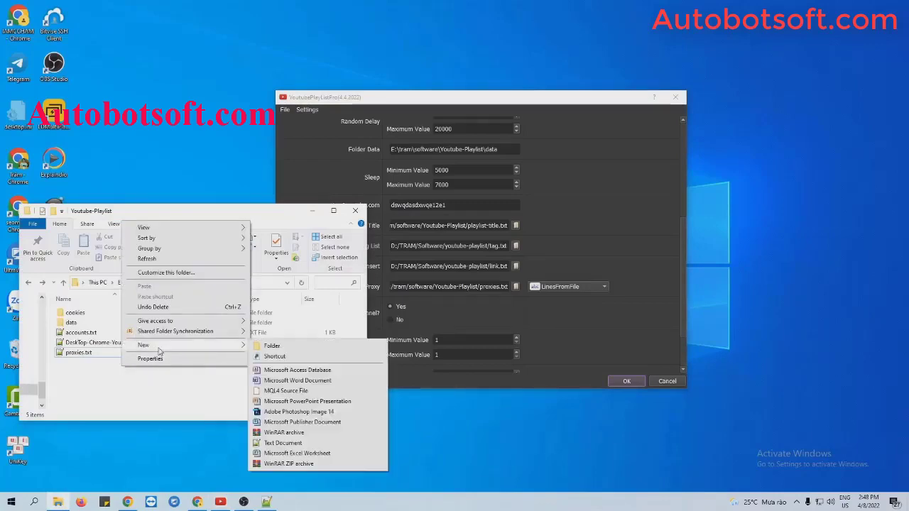
left_click(282, 444)
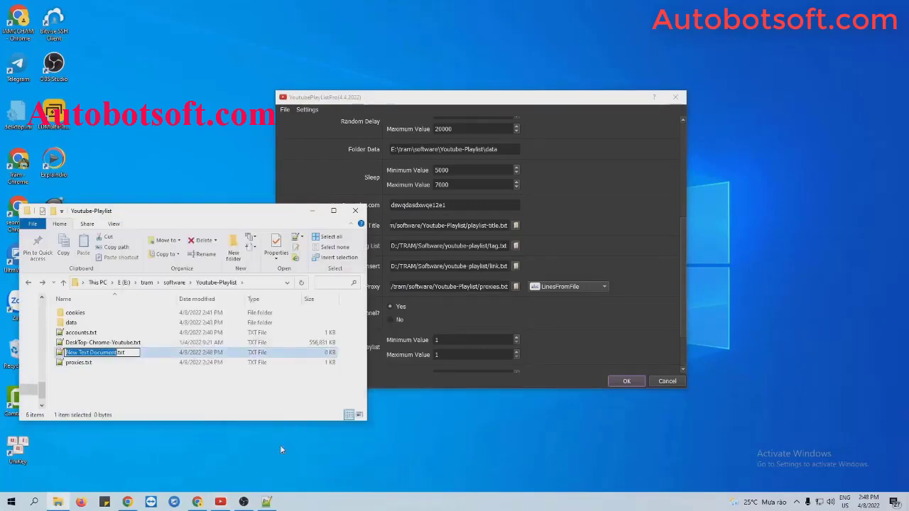
type("pla")
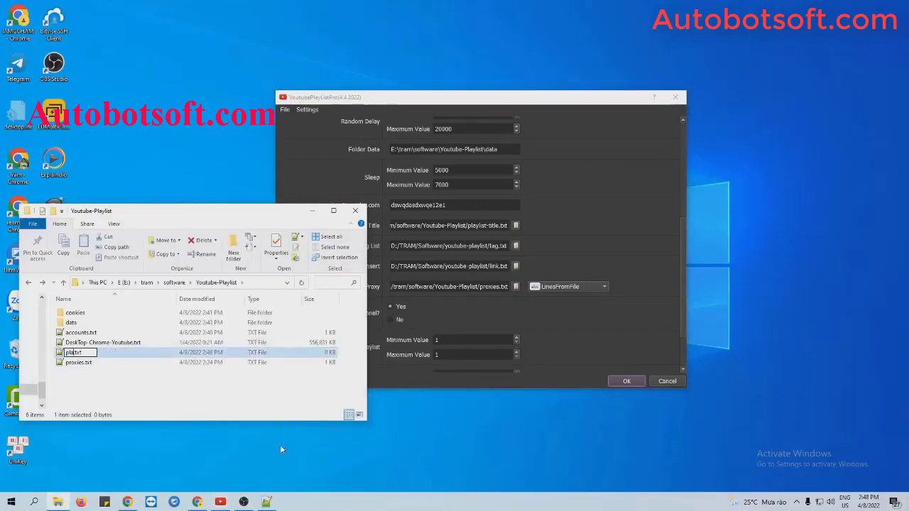
type("ylist-tit")
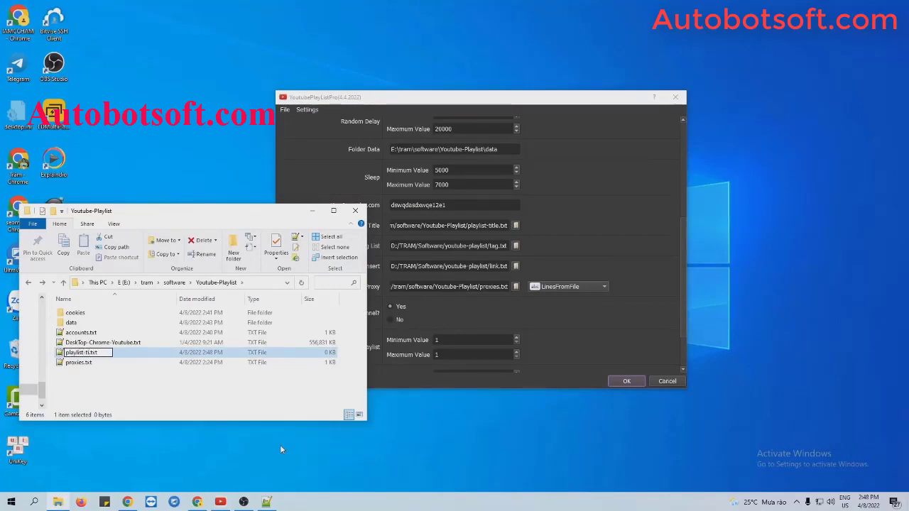
type("le")
key("Return")
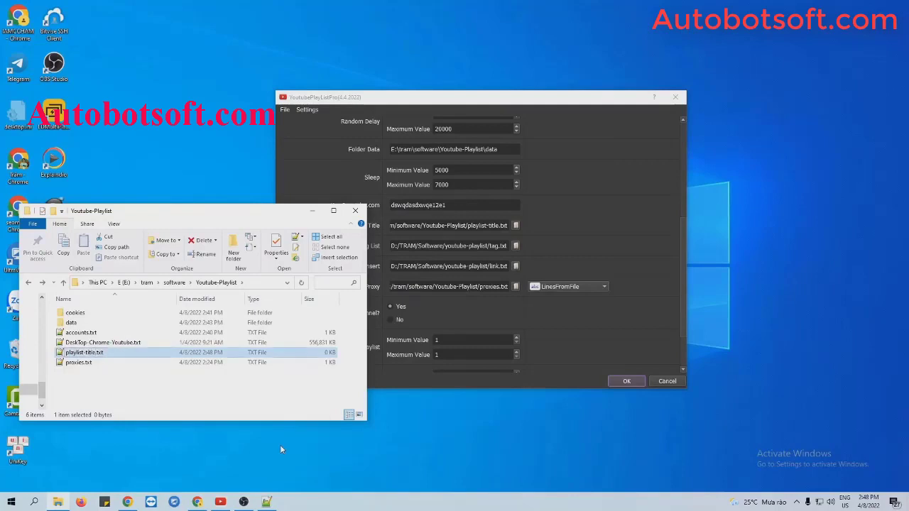
Step: Write Marketing tool, Autobot, Youtube Marketing, Marketing software on separate lines in playlist-title.txt and save
double_click(93, 355)
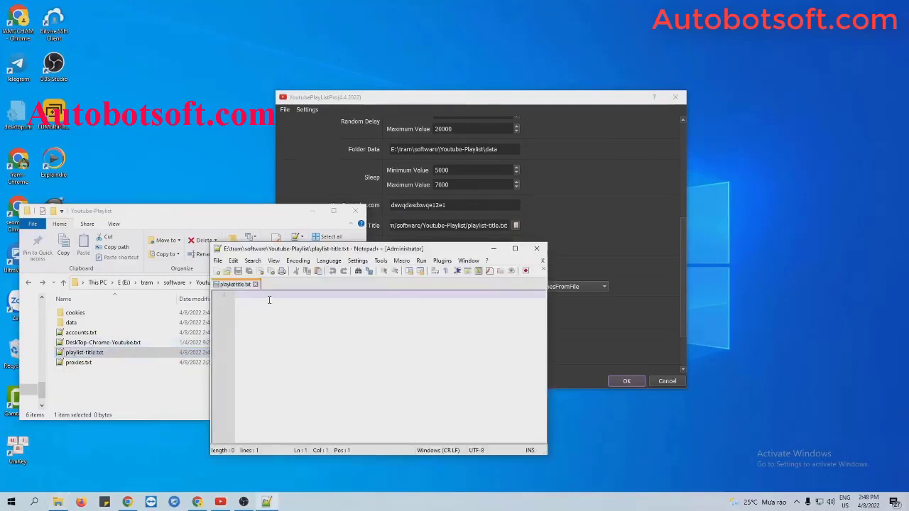
type("Marke")
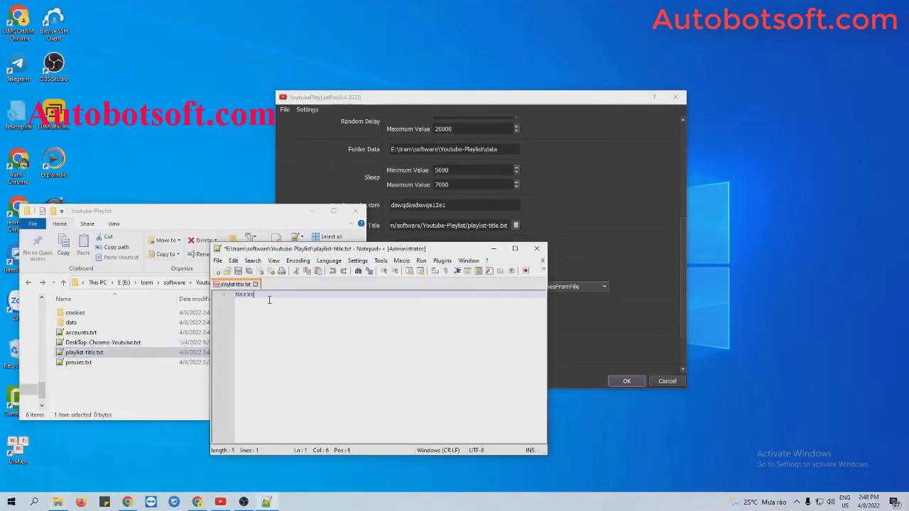
type("ting tool")
key("Return")
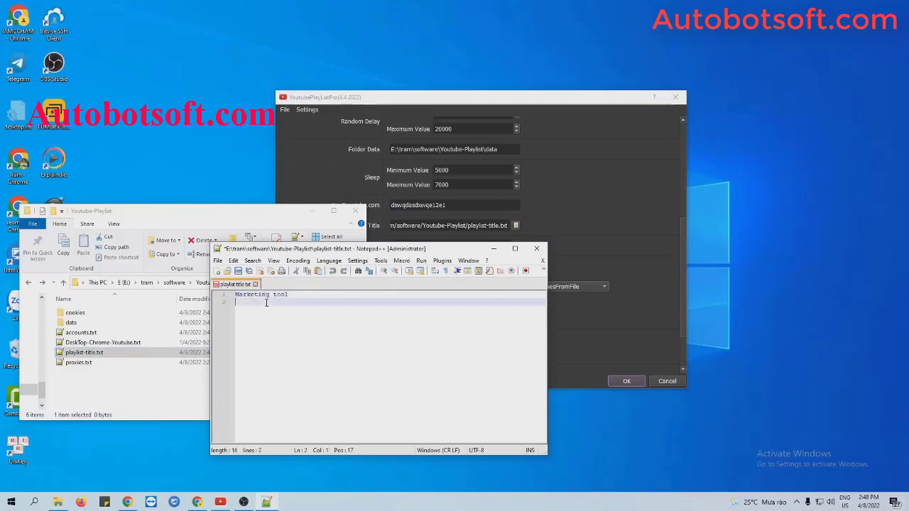
type("Autobot")
key("Return")
type("You")
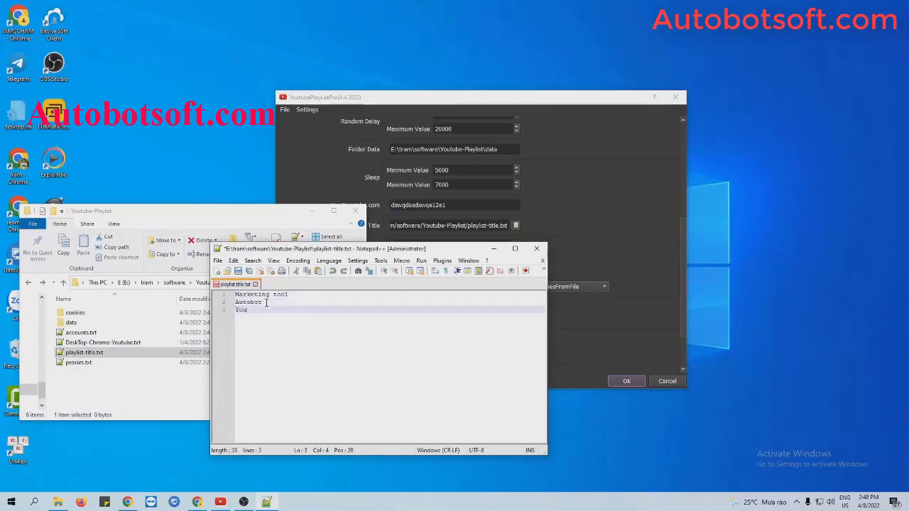
type("tube Marketing")
key("Return")
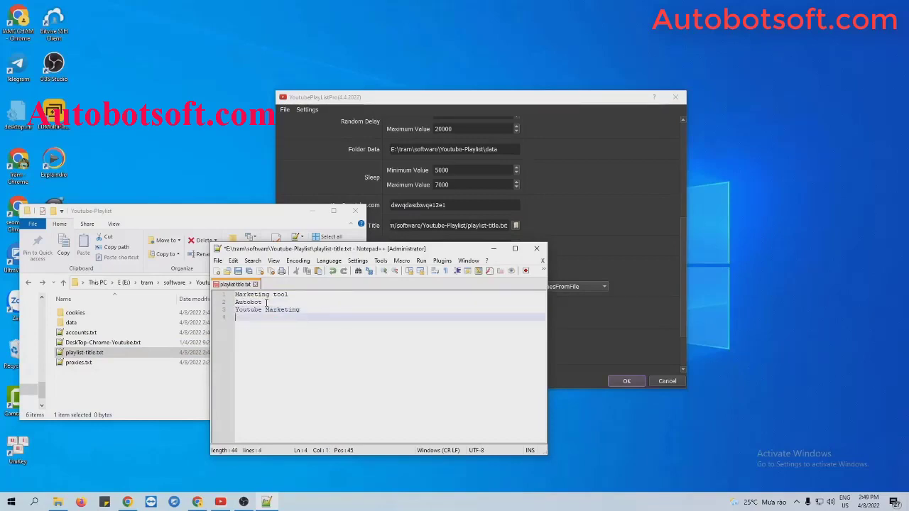
type("Marketing software")
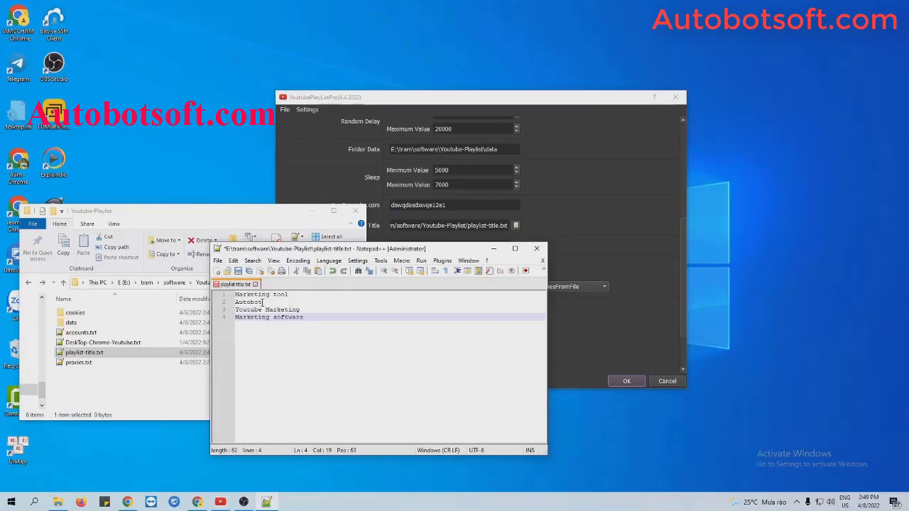
left_click(239, 271)
left_click(492, 249)
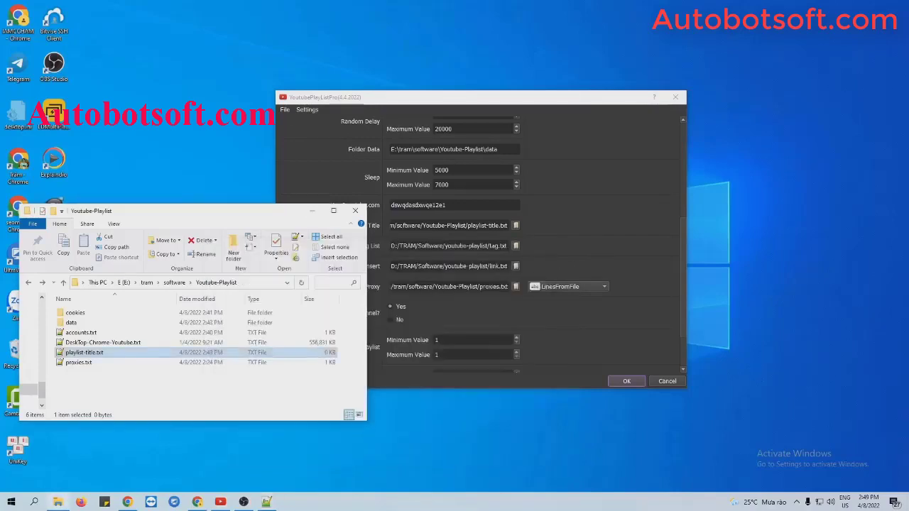
Step: Select playlist-title.txt as the Playlist Title file in the browse dialog
left_click(312, 211)
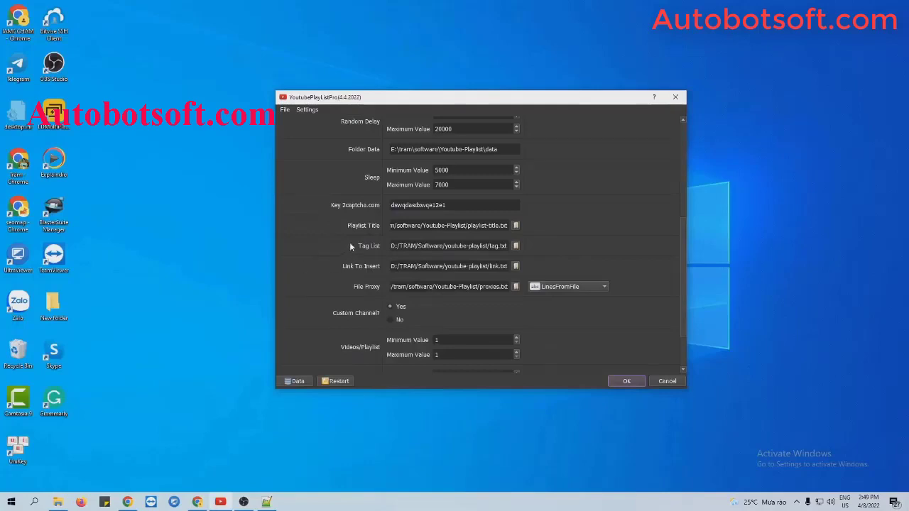
left_click(516, 226)
left_click(434, 215)
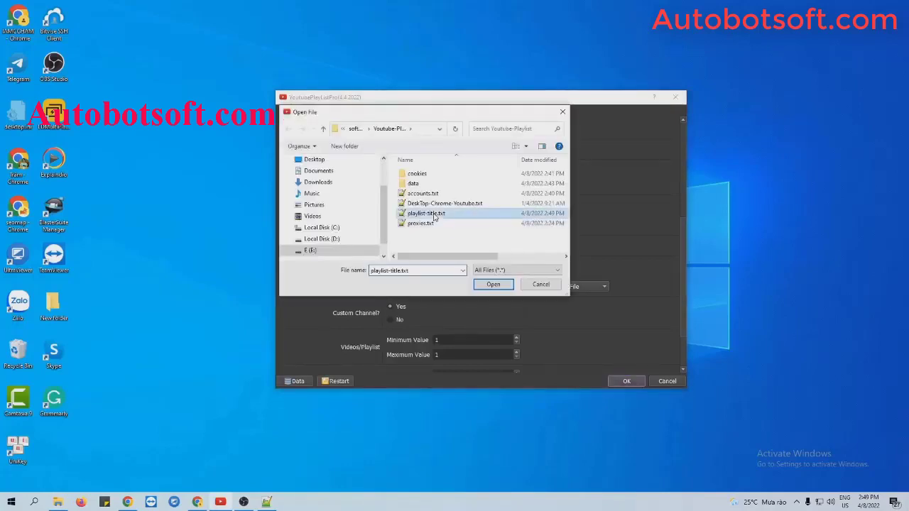
left_click(492, 284)
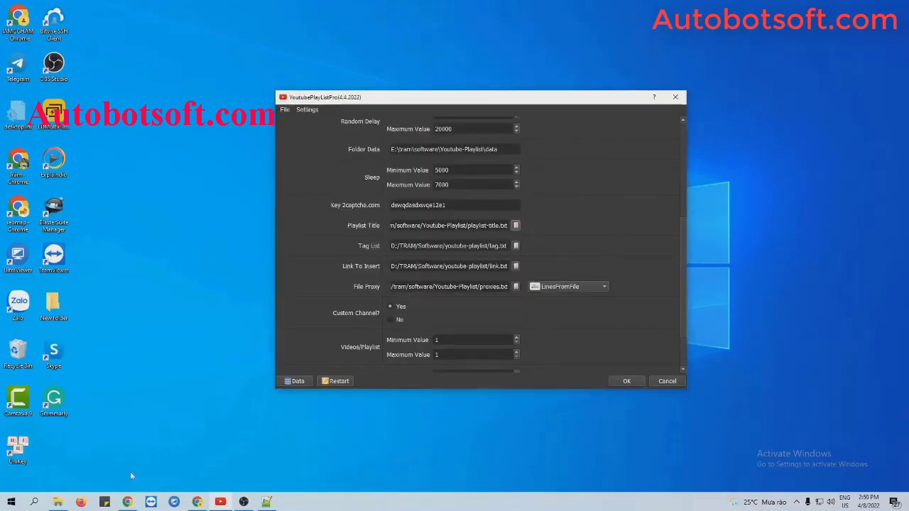
left_click(59, 505)
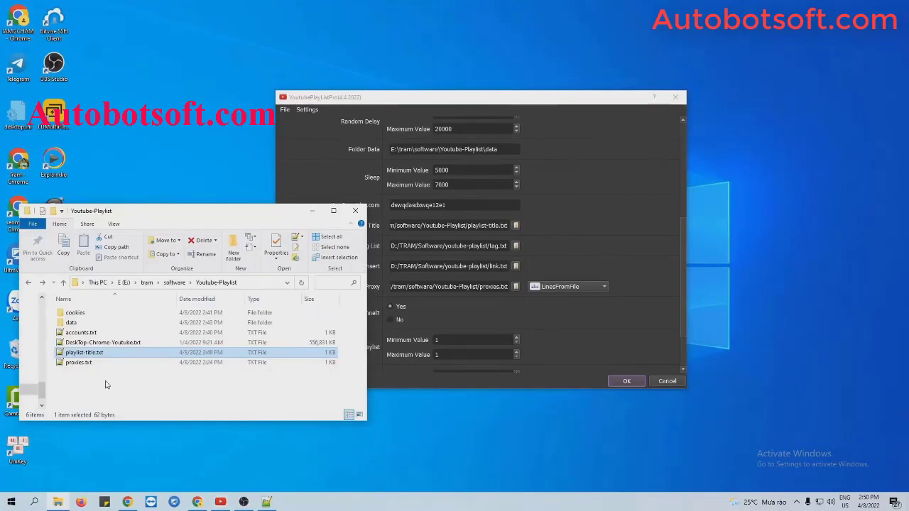
Step: Create a new text document named tag.txt in the Youtube-Playlist folder
right_click(108, 382)
mouse_move(140, 366)
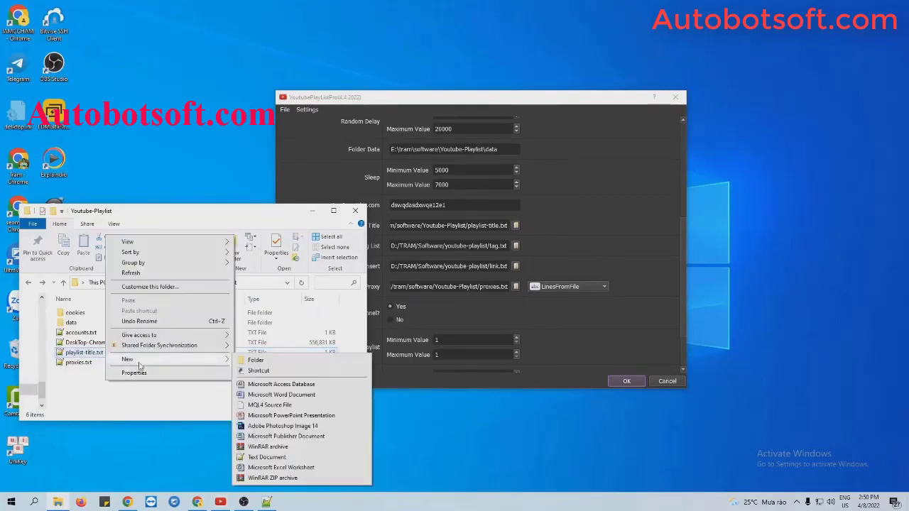
left_click(256, 456)
type("tag.txt")
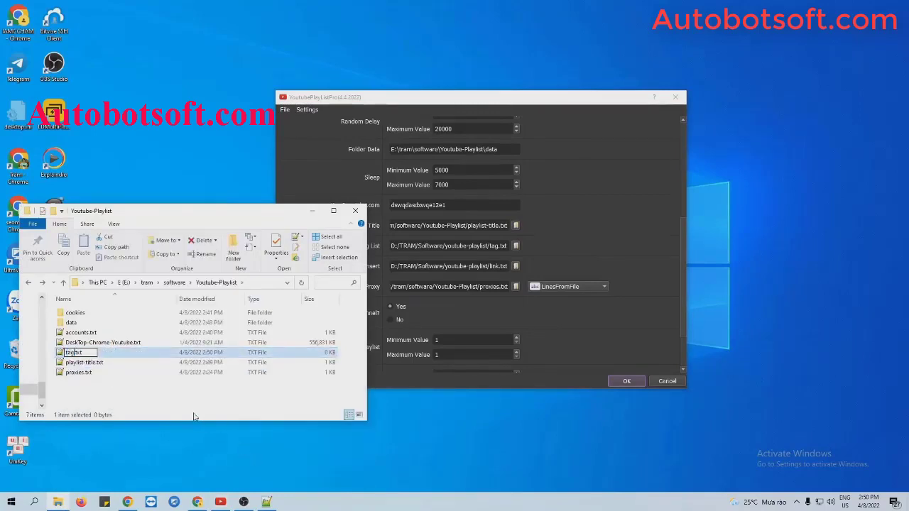
key("Return")
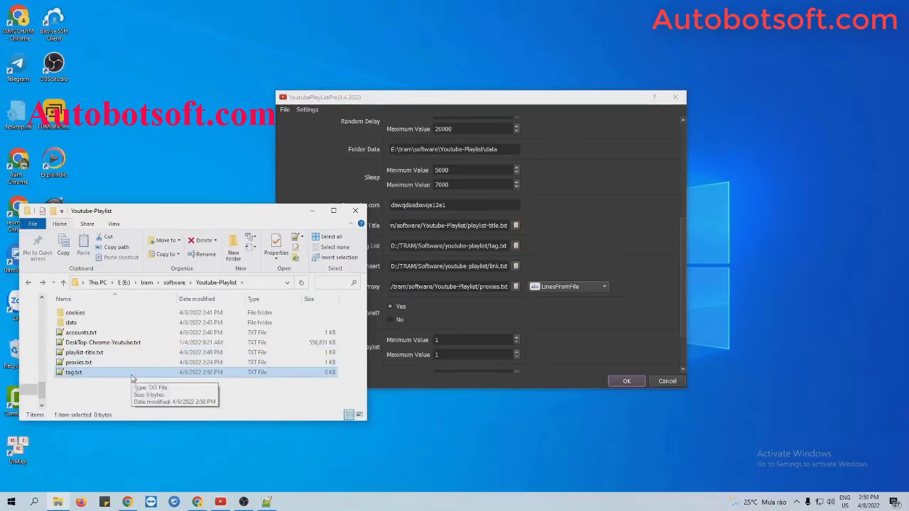
Step: In Notepad++, enter the tags Marketing, Software and Youtube tool one per line, then save
double_click(131, 376)
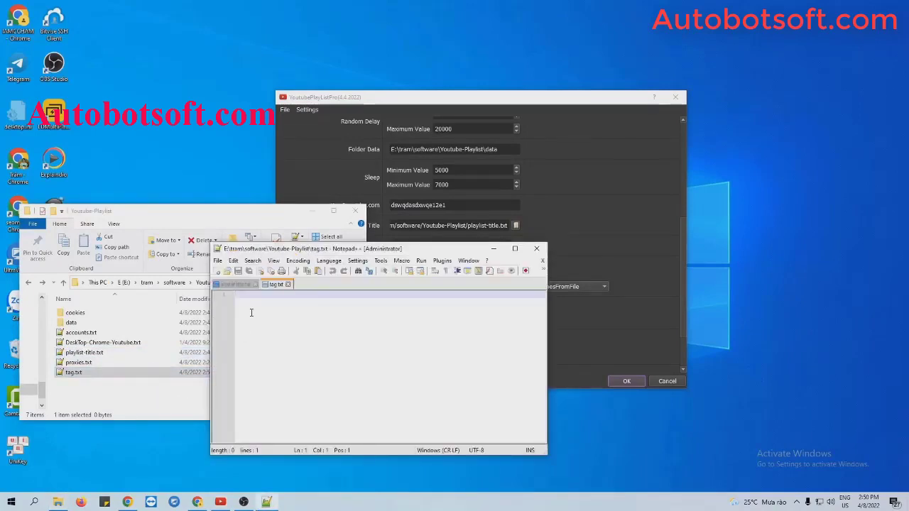
type("Marketing")
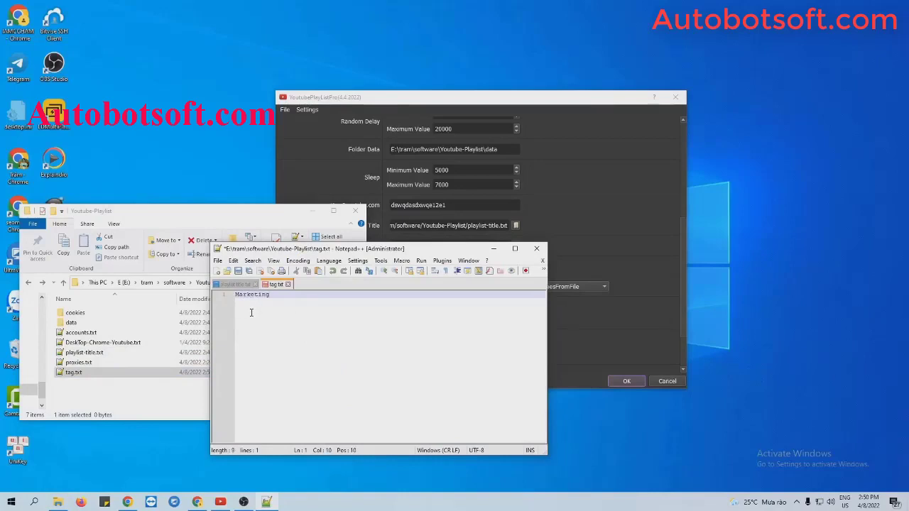
key("Return")
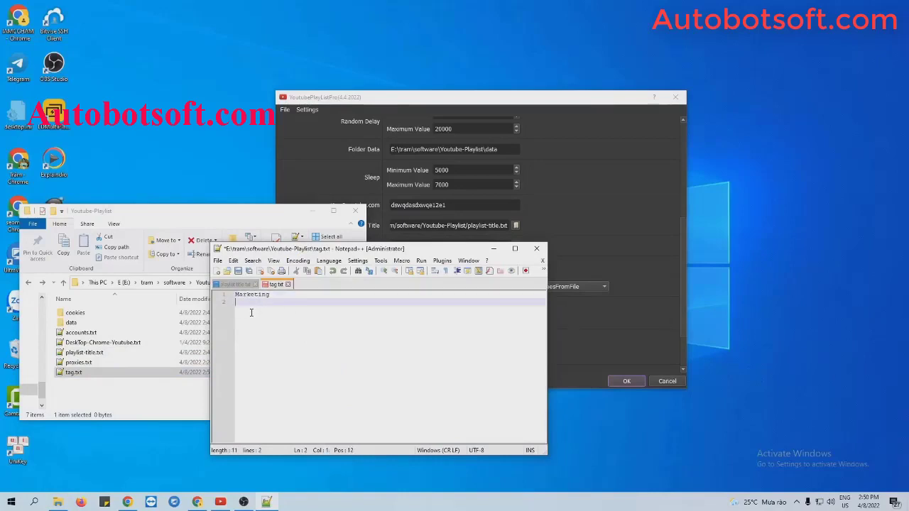
type("Soc")
type("tware")
key("Return")
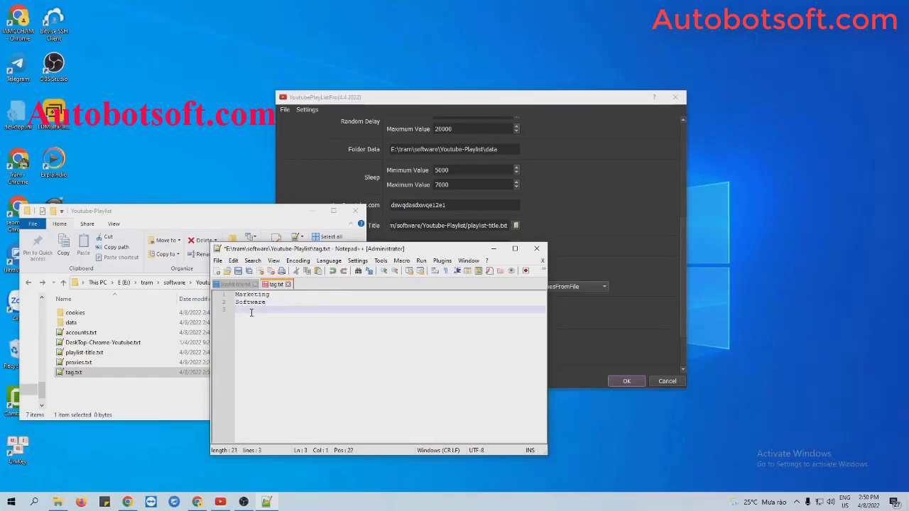
type("Youtube tool")
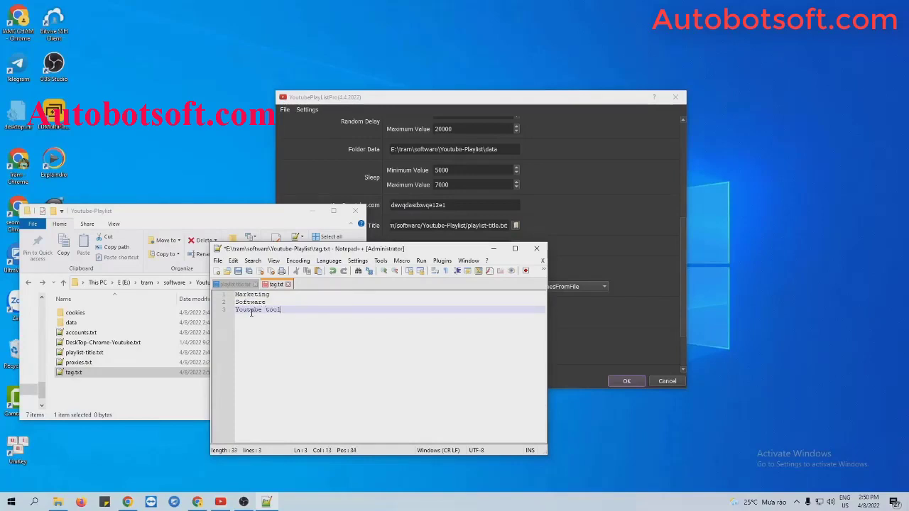
left_click(237, 271)
left_click(494, 248)
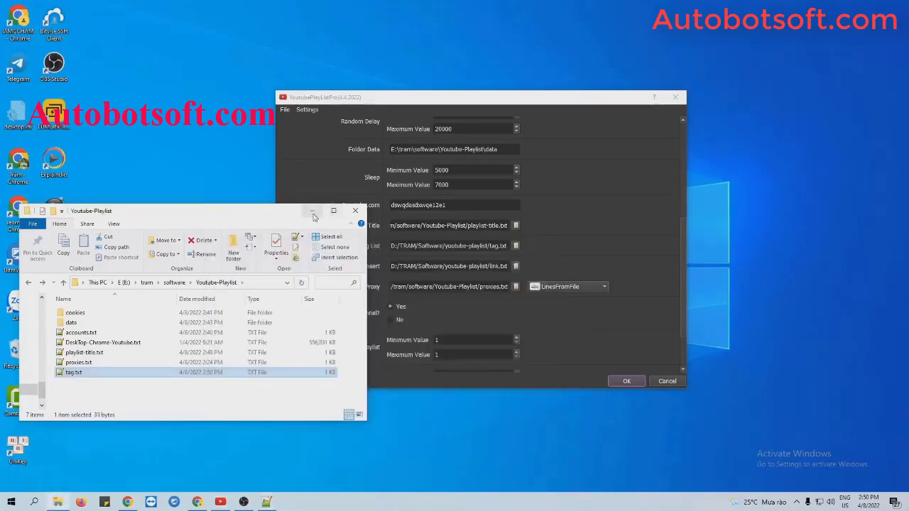
Step: Point YoutubePlayListPro's Tag List setting at tag.txt in the Youtube-Playlist folder
left_click(313, 211)
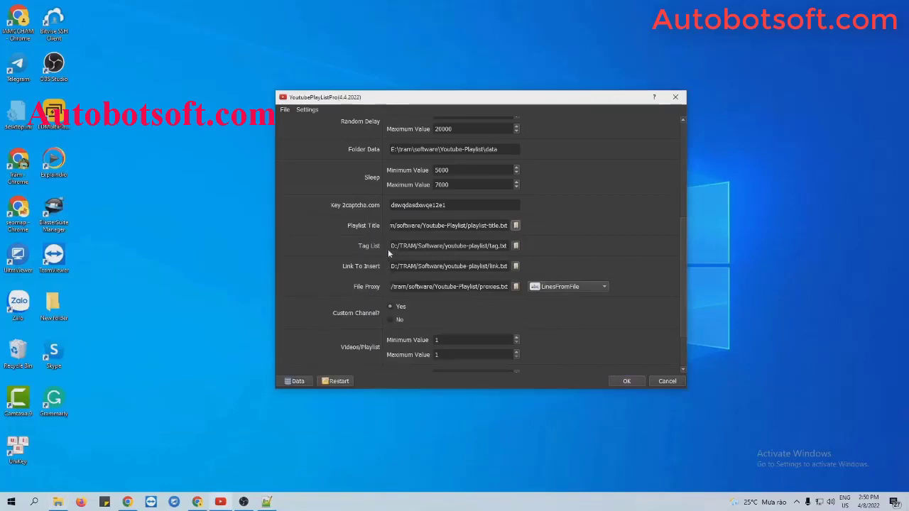
left_click(516, 246)
left_click(419, 232)
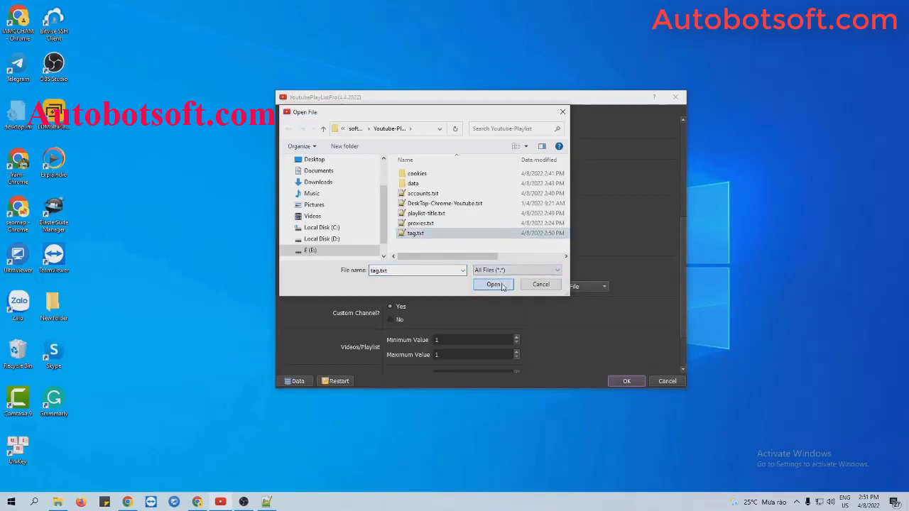
left_click(494, 284)
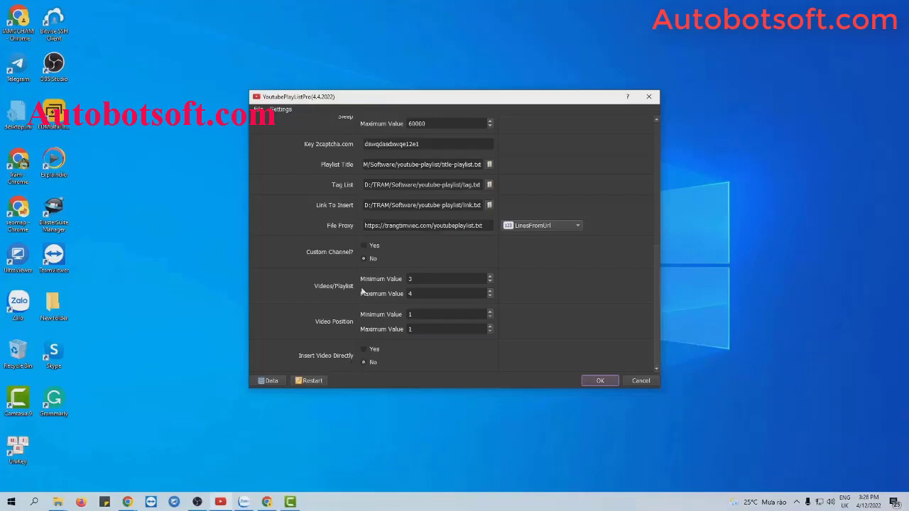
Step: Select the Videos/Playlist maximum value field for editing
left_click(415, 294)
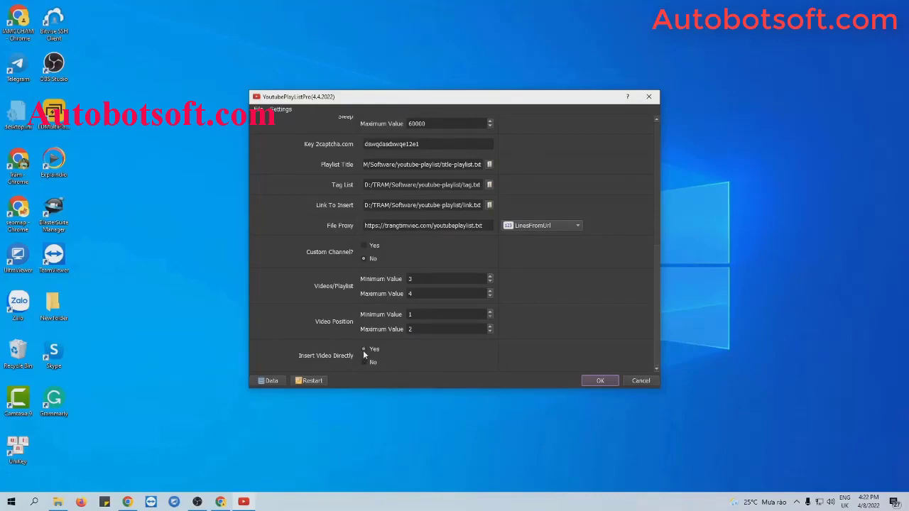
Step: Create an empty link-video.txt in Youtube-Playlist and open it in Notepad++
left_click(57, 502)
right_click(134, 382)
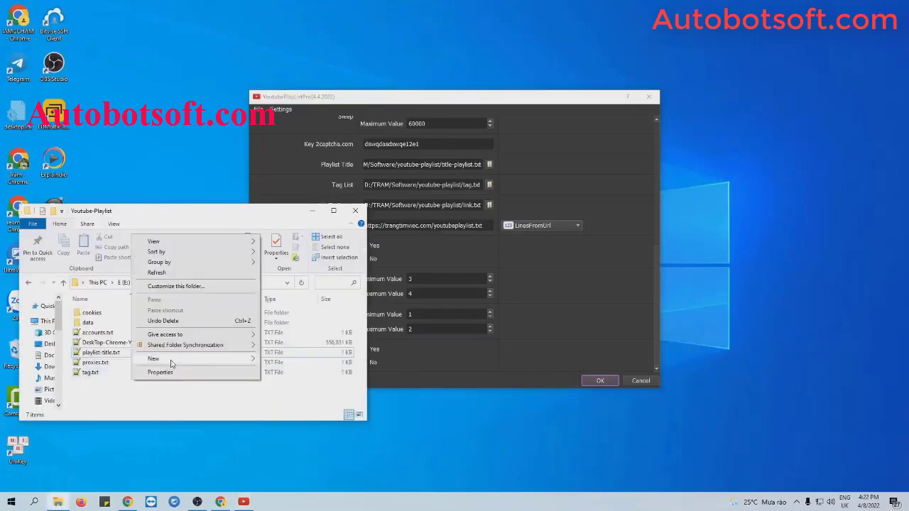
mouse_move(172, 359)
left_click(282, 458)
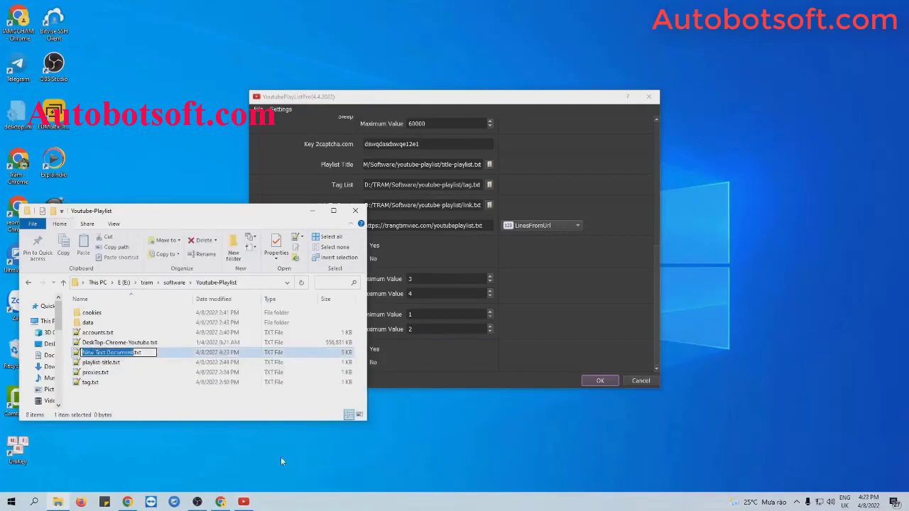
type("link-v")
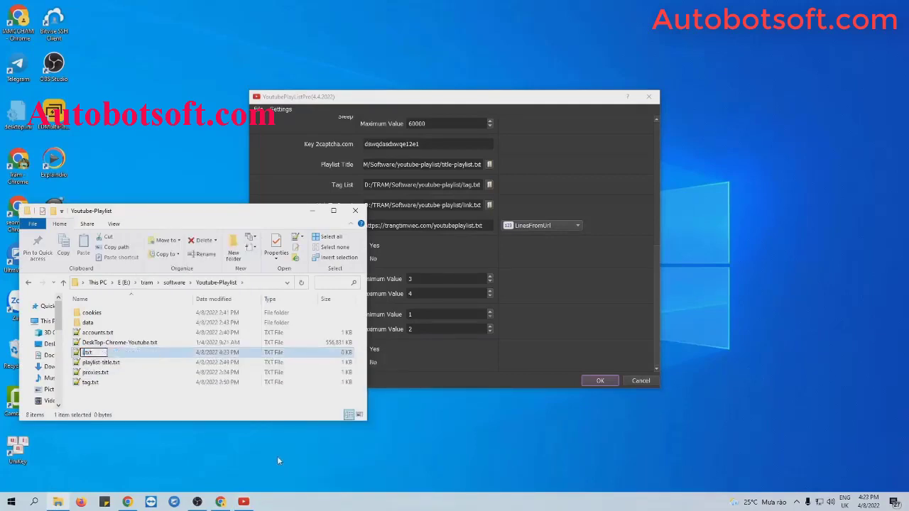
type("ideo")
key("Return")
double_click(139, 353)
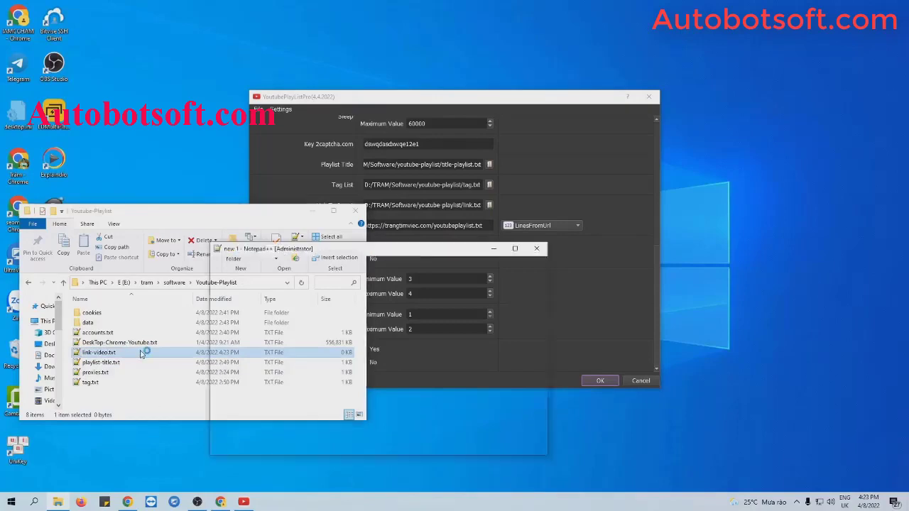
Step: Copy the YouTube video's web address from the browser's address bar
left_click(128, 502)
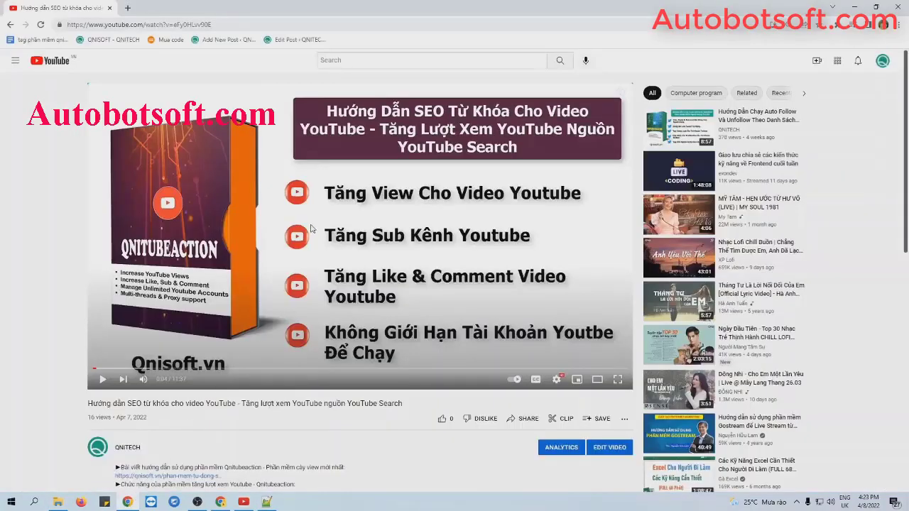
left_click(224, 21)
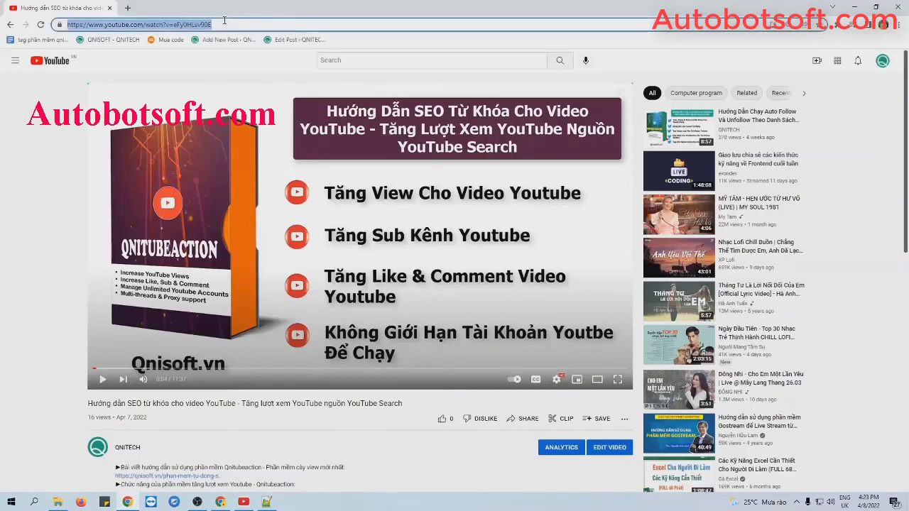
left_click(857, 7)
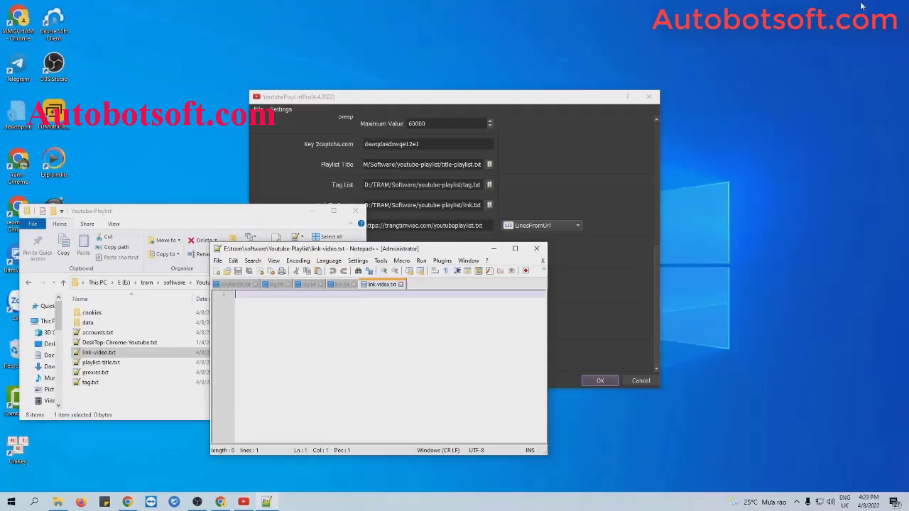
Step: Save link-video.txt with the pasted YouTube address as its only line, then return to the settings
type("https://www.youtube.com/watch?v=eFy0HLvv9OE")
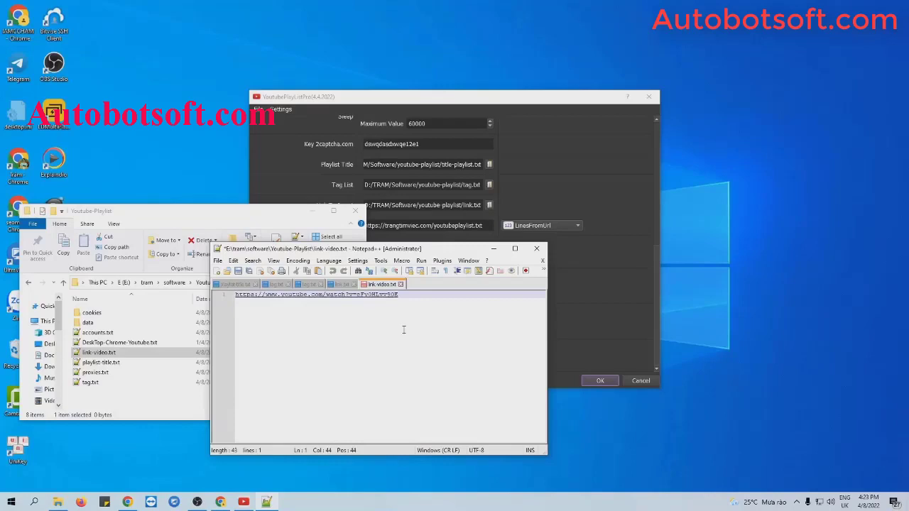
key("Return")
key("Return")
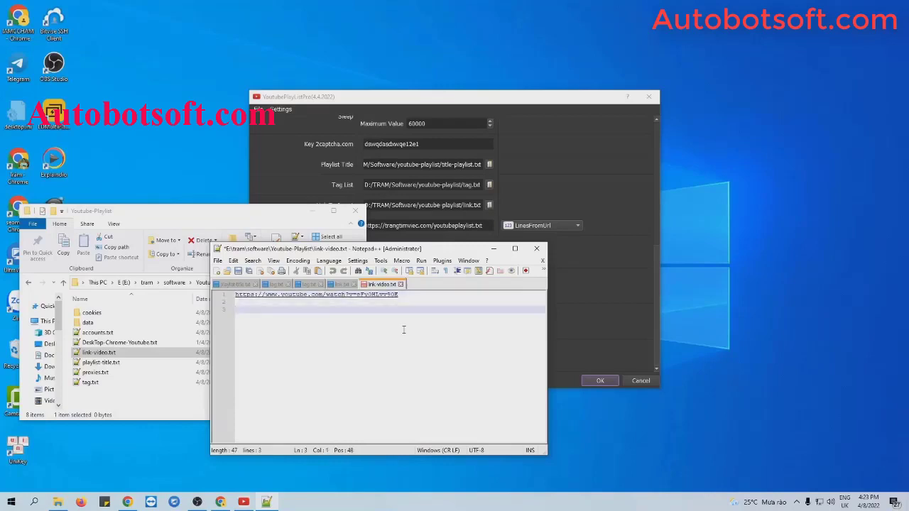
key("BackSpace")
key("BackSpace")
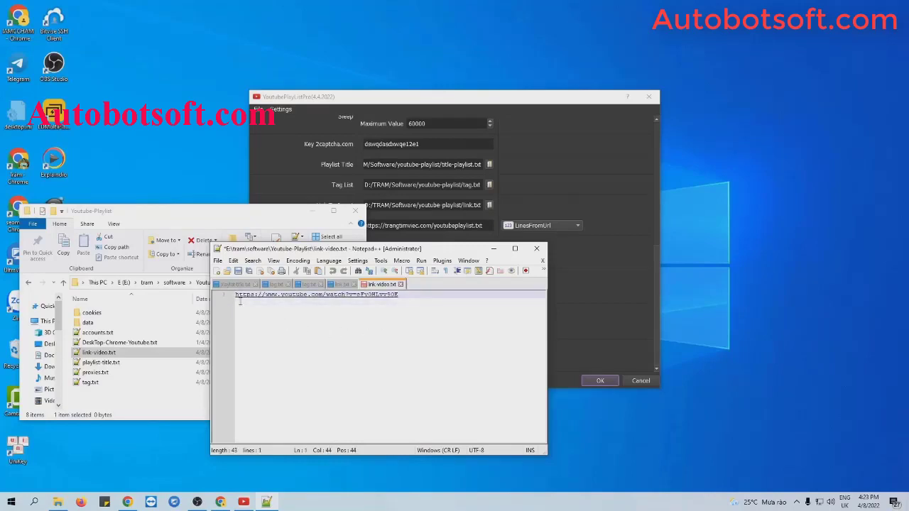
left_click(239, 271)
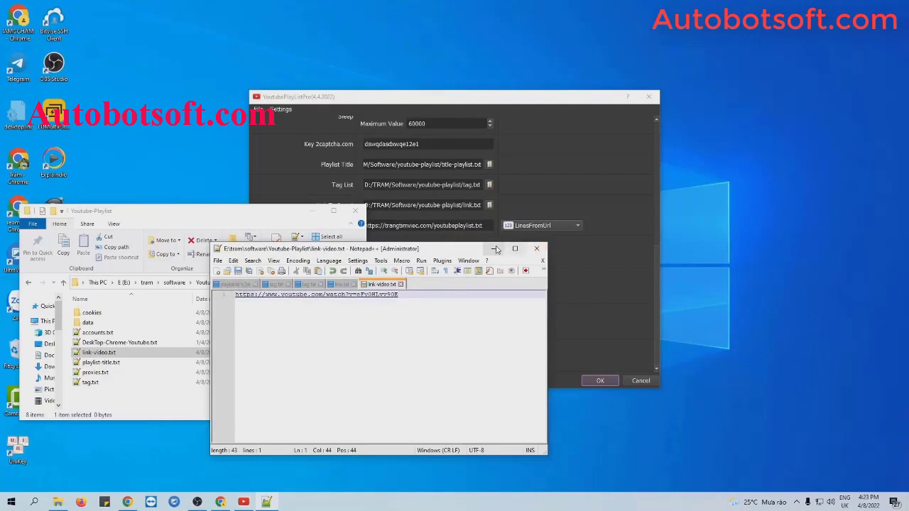
left_click(496, 248)
left_click(312, 211)
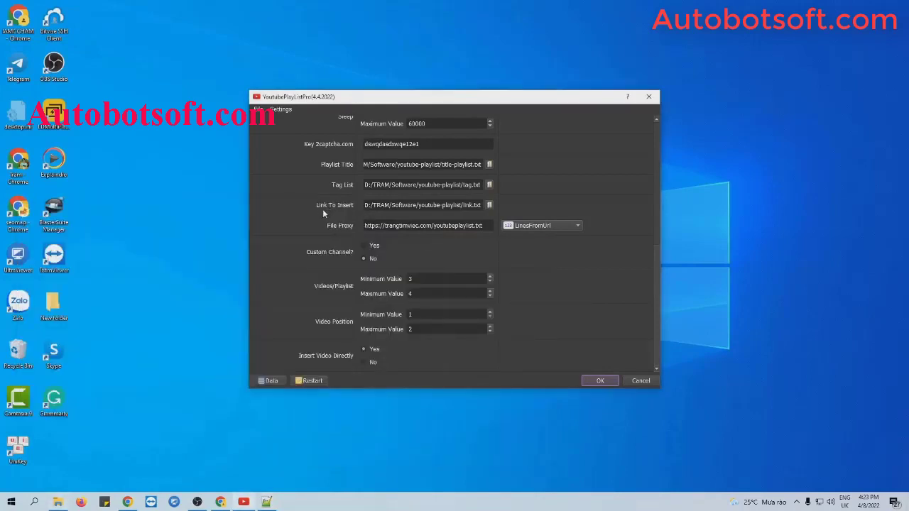
Step: Set Link To Insert to link-video.txt and select the Video Position maximum value box
left_click(492, 205)
left_click(397, 213)
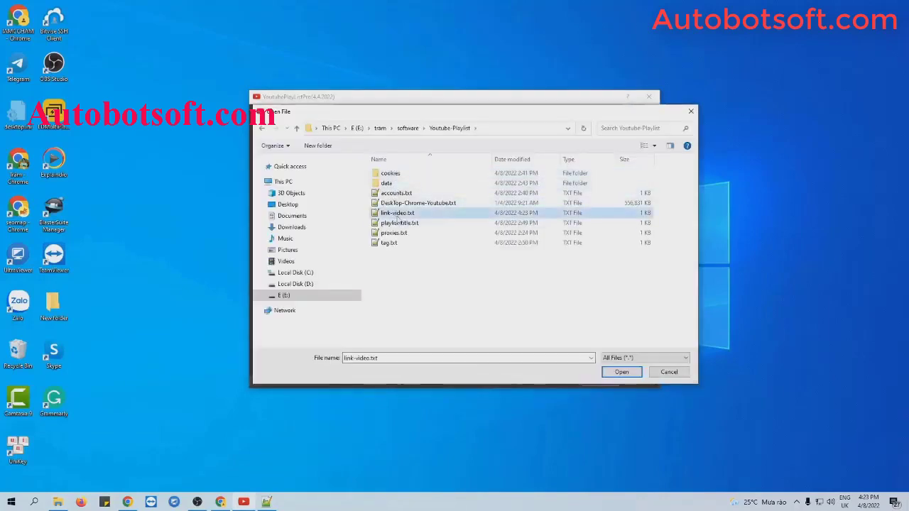
left_click(609, 371)
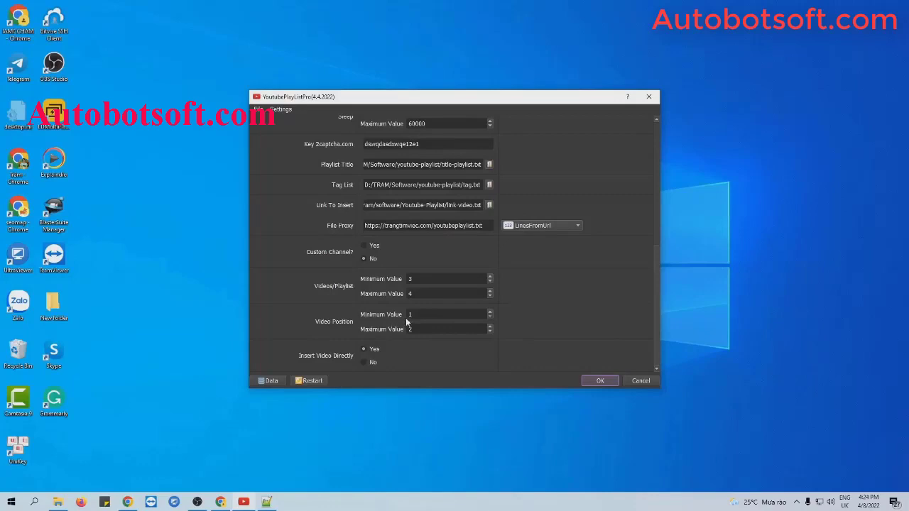
left_click(420, 329)
Step: Change the Video Position maximum value to 1
key("BackSpace")
type("1")
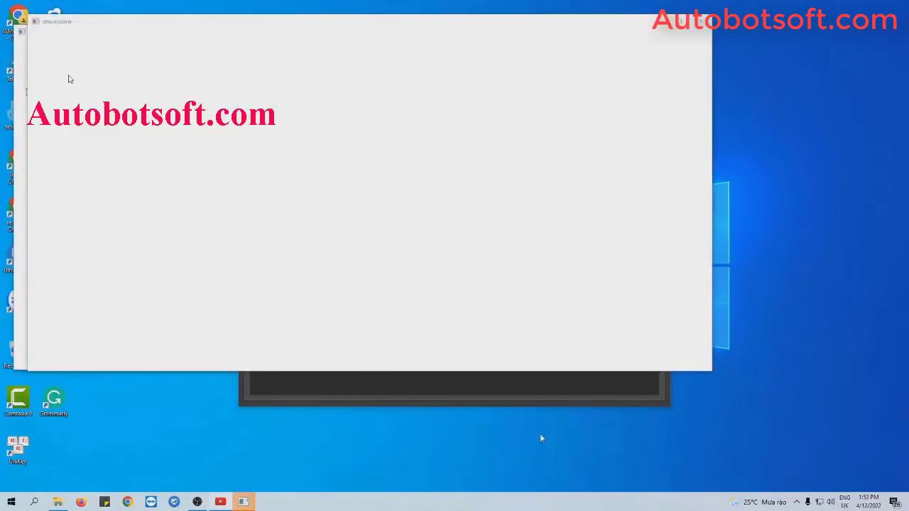
Step: Tile the bot panel and browser windows side by side from the taskbar menu
right_click(529, 506)
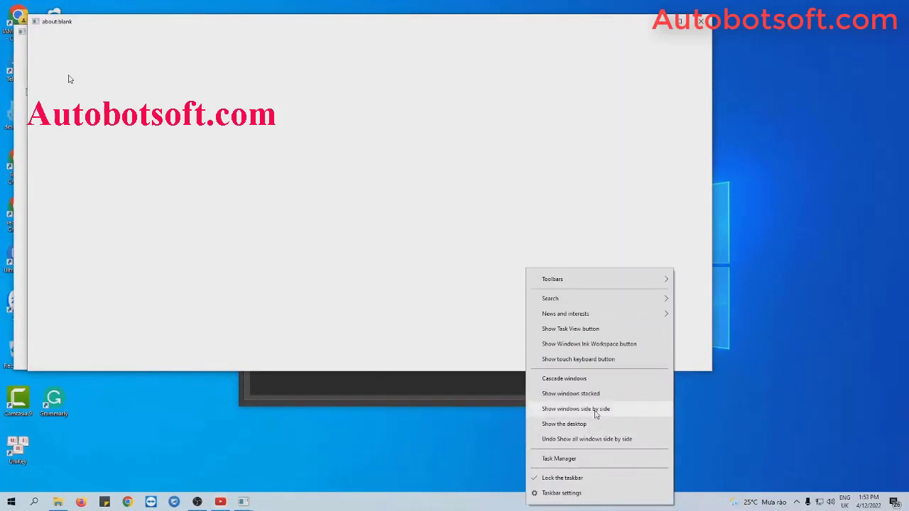
left_click(597, 409)
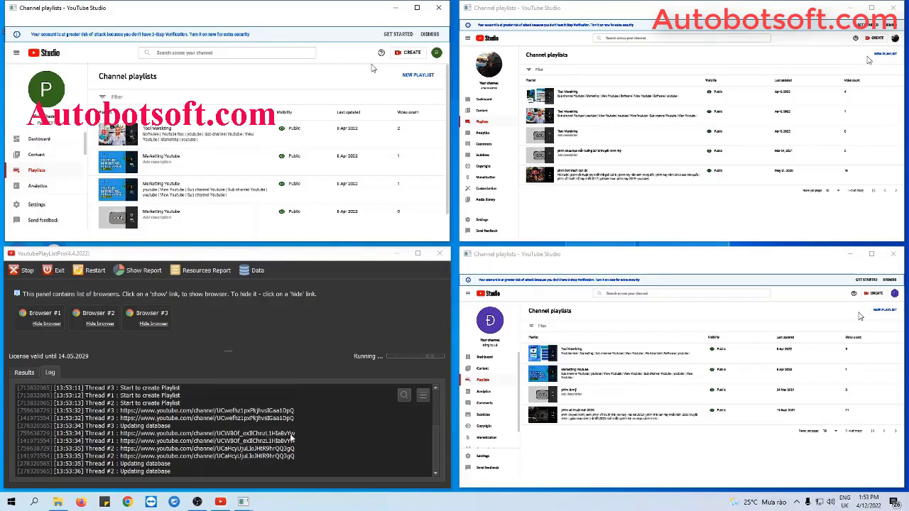
Step: Open the New Playlist form in YouTube Studio
left_click(419, 77)
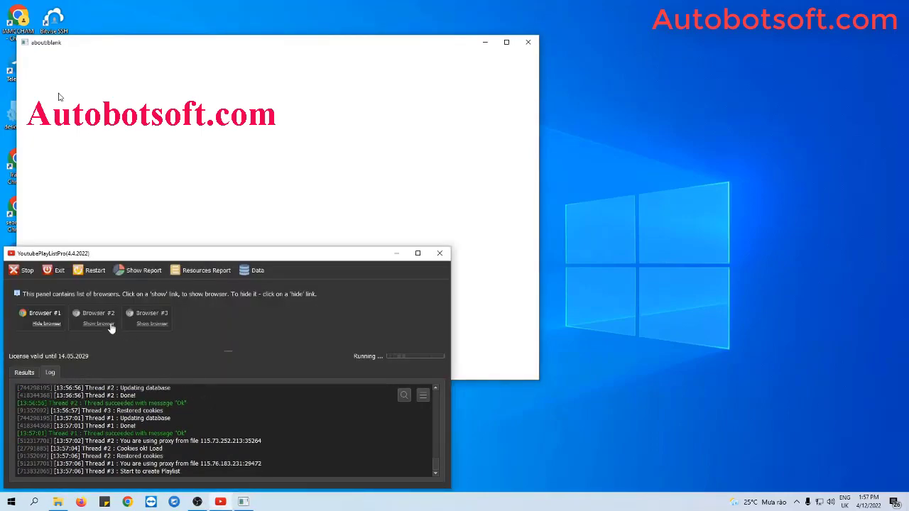
Step: Bring the YouTube browser forward and tile all four windows into a grid
left_click(112, 329)
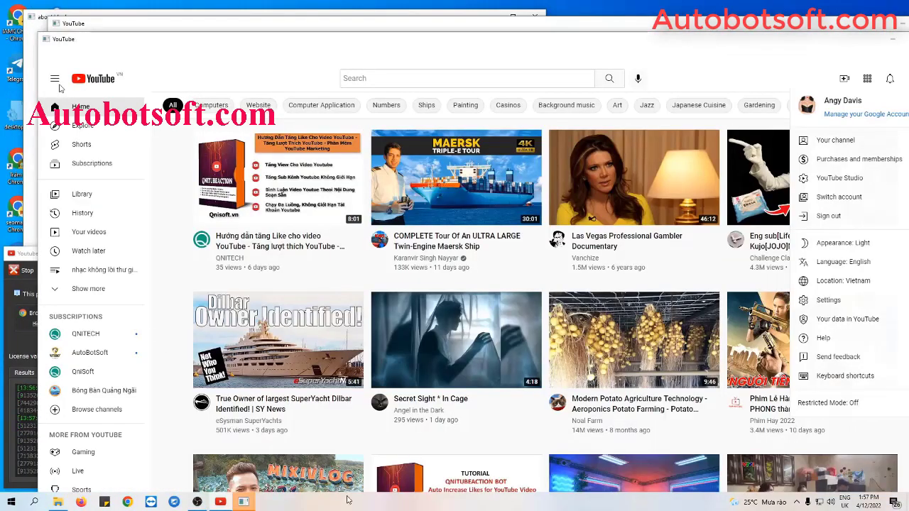
right_click(347, 501)
left_click(423, 405)
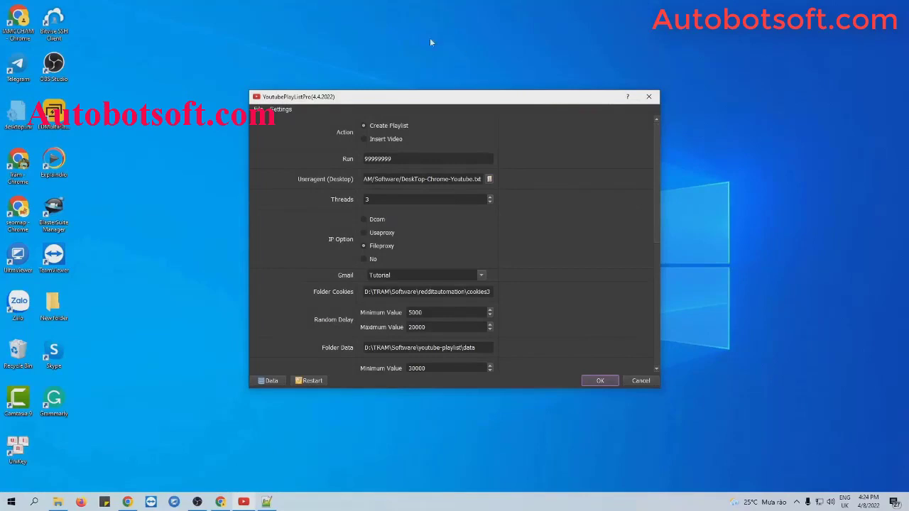
Step: Choose Insert Video as the Action and review the settings below, down to Videos/Playlist
left_click(363, 139)
scroll(612, 229, "down", 6)
scroll(612, 229, "down", 1)
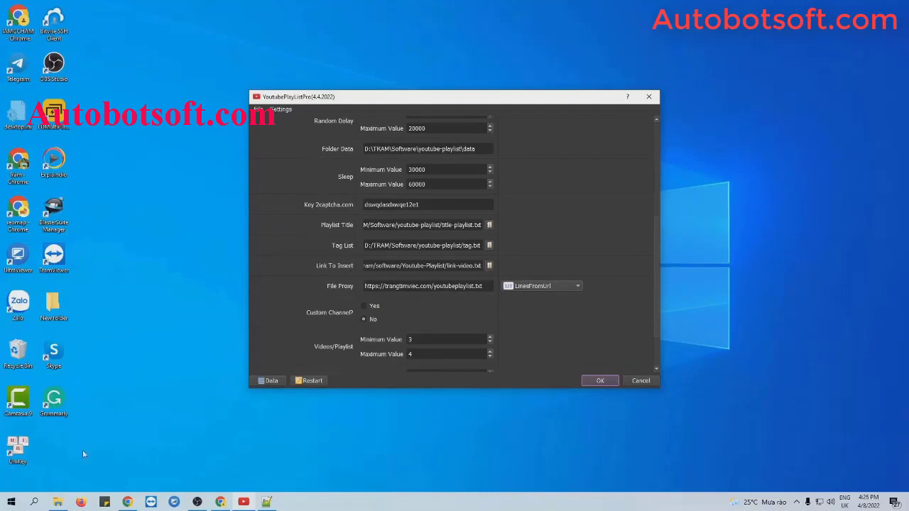
Step: Paste eight more YouTube links into link-video.txt for nine in total, save, and minimize the windows
left_click(58, 502)
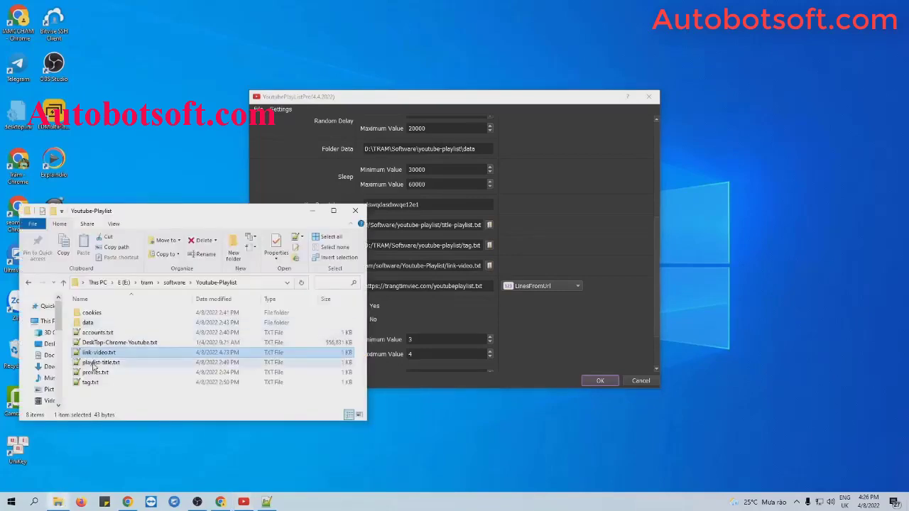
left_click(93, 357)
double_click(93, 358)
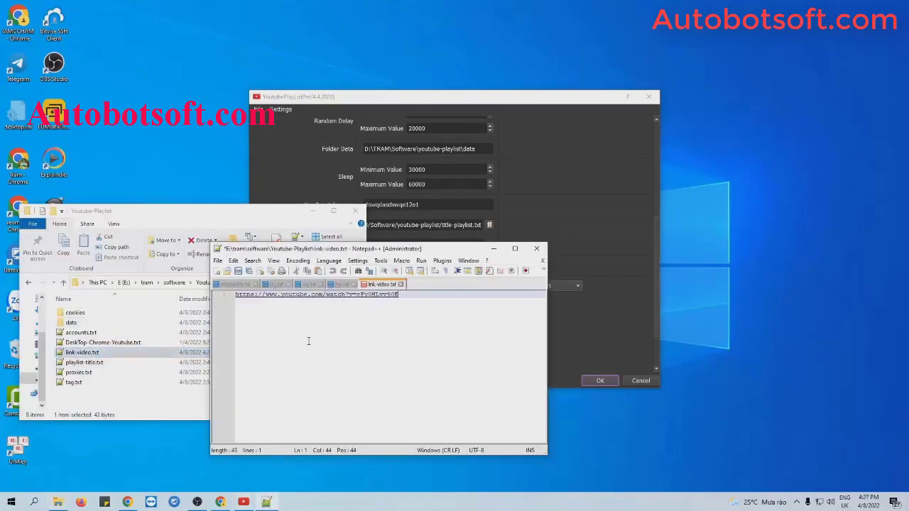
key("Return")
key("ctrl+v")
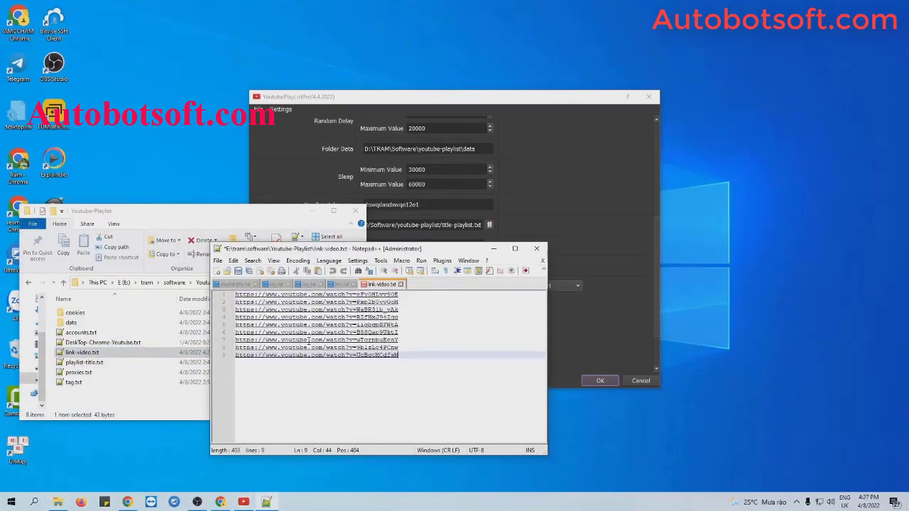
key("ctrl+s")
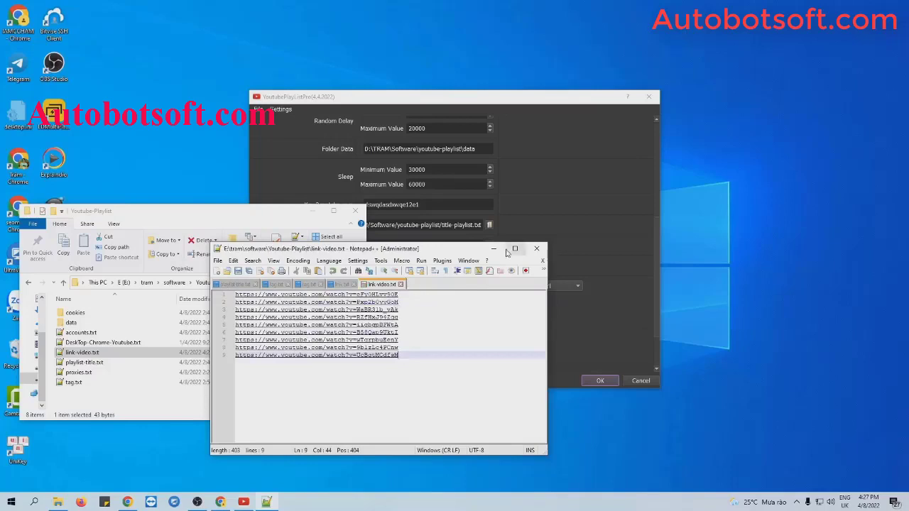
left_click(493, 249)
left_click(308, 211)
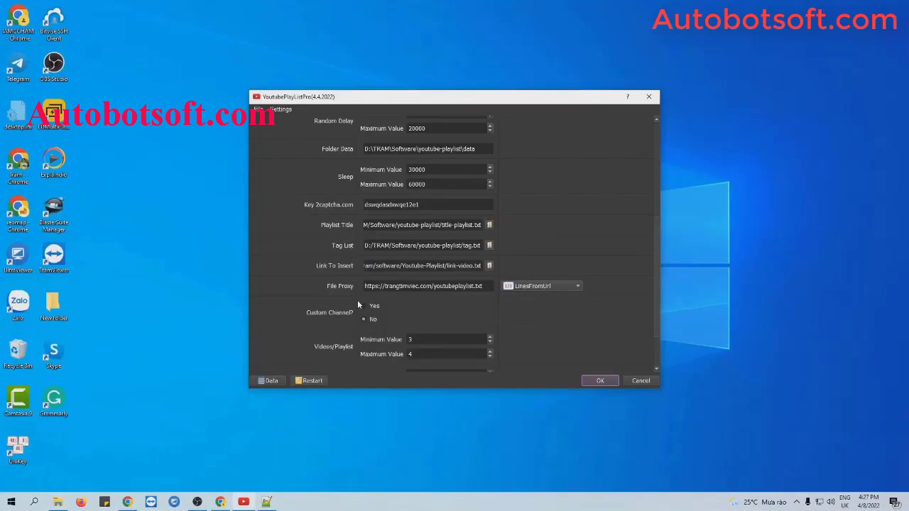
scroll(318, 297, "down", 1)
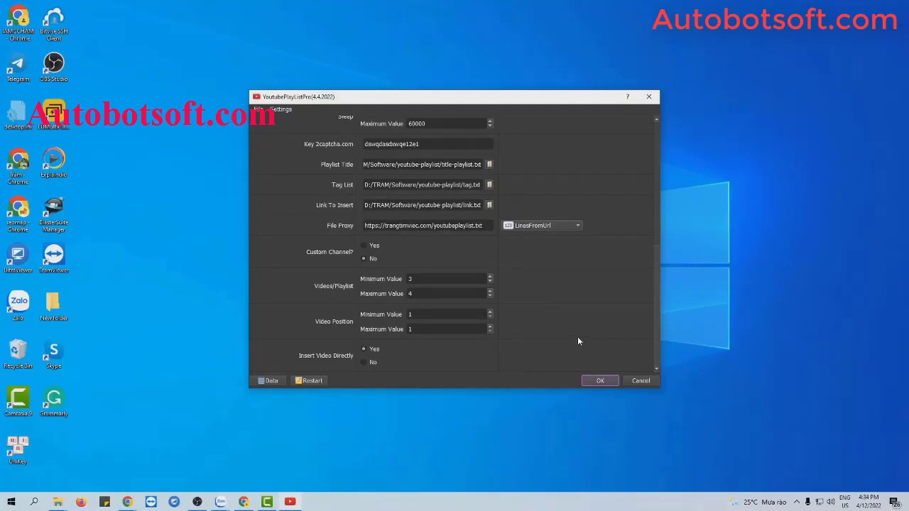
left_click(270, 381)
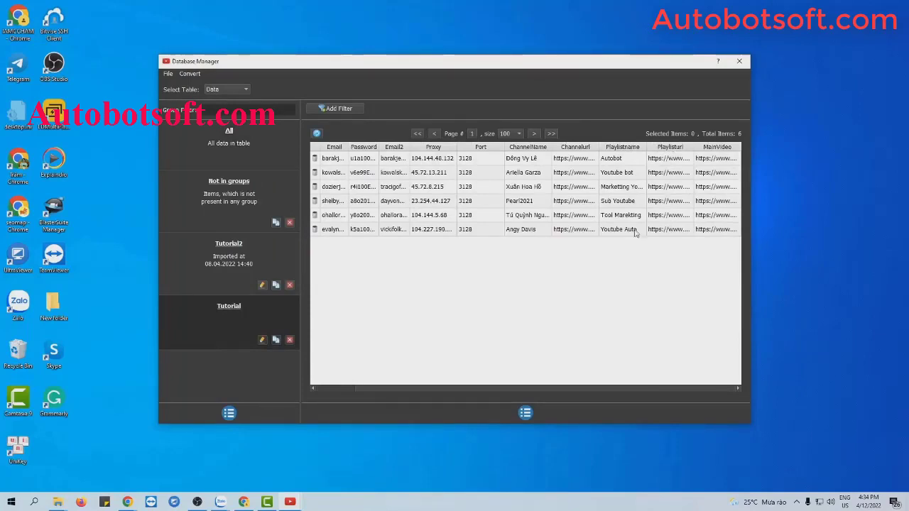
left_click_drag(537, 388, 466, 391)
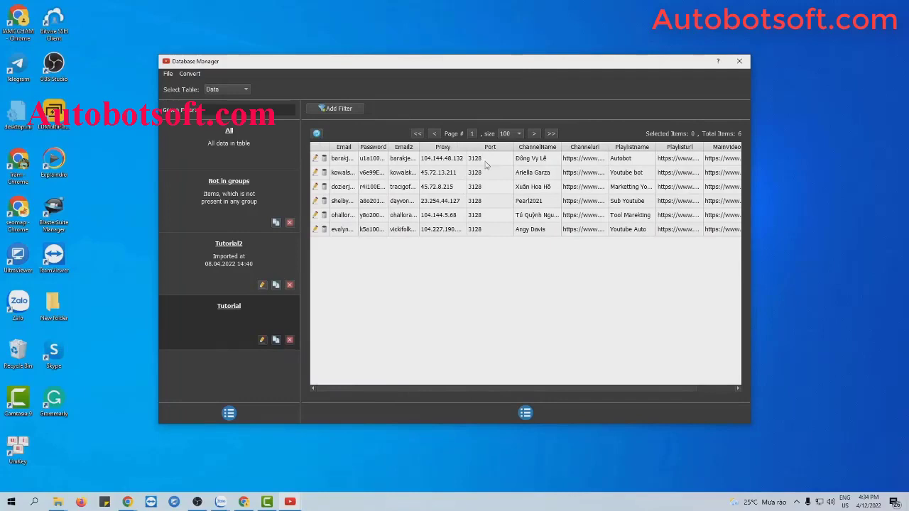
left_click(740, 62)
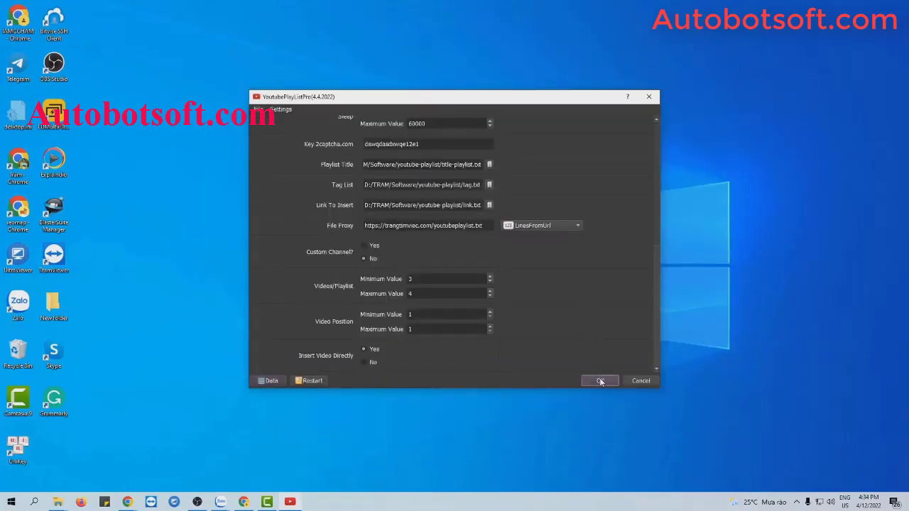
Step: Confirm the settings to start the Insert Video run, show browser #3, and tile the windows side by side
right_click(463, 197)
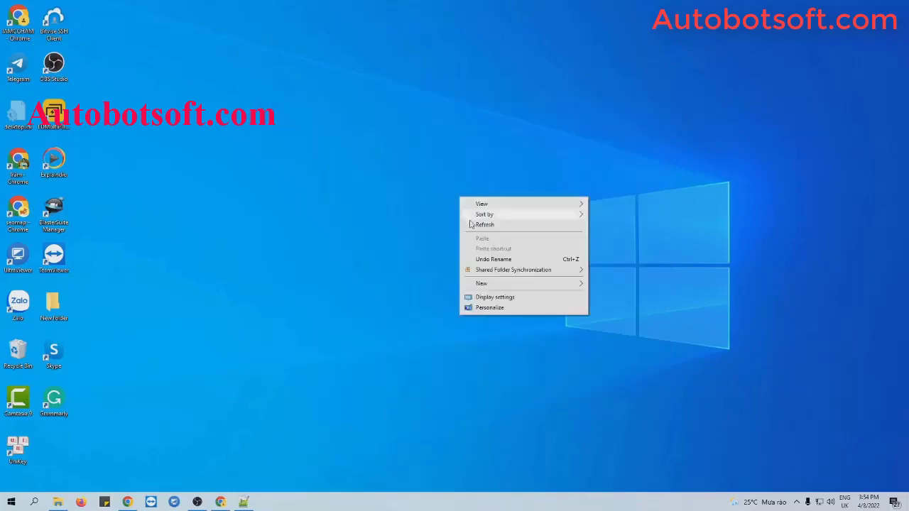
left_click(471, 228)
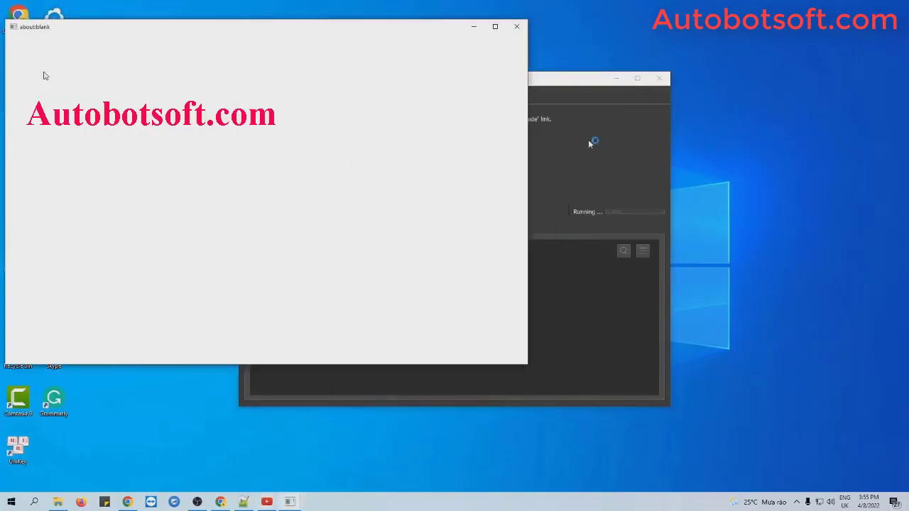
left_click(364, 152)
right_click(520, 503)
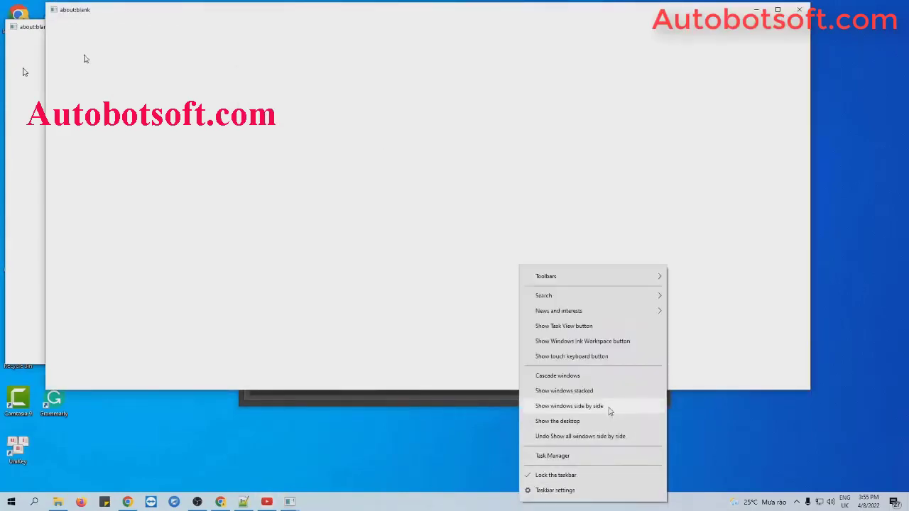
left_click(611, 408)
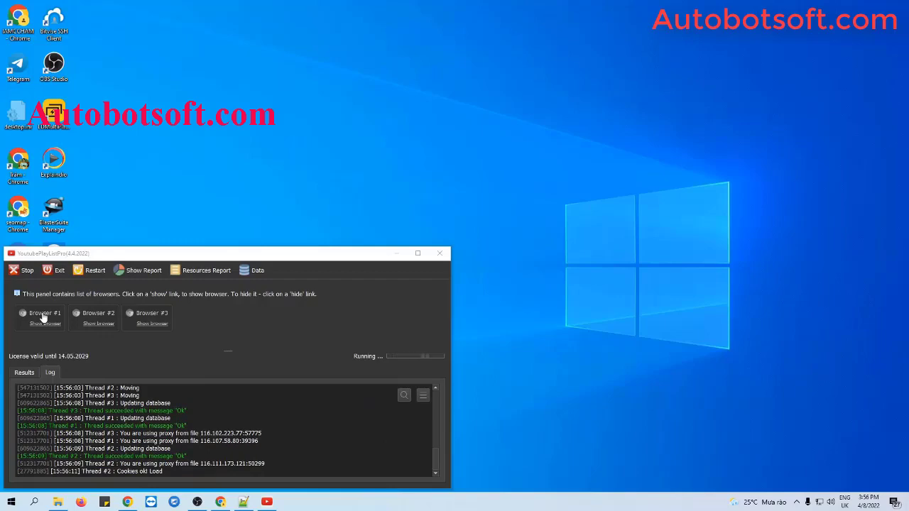
Step: Show browsers #1, #2 and #3, then re-tile the windows side by side until they form a 2x2 grid
left_click(44, 323)
left_click(110, 321)
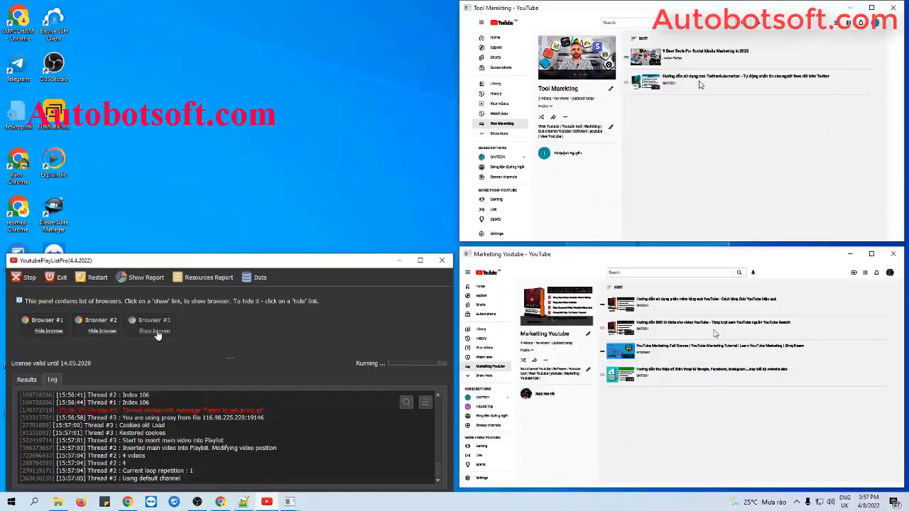
left_click(154, 331)
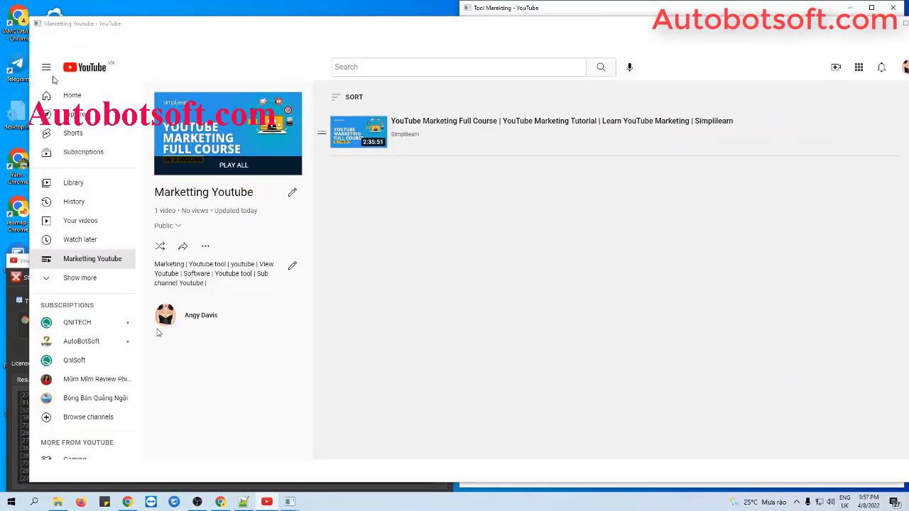
right_click(409, 503)
left_click(495, 406)
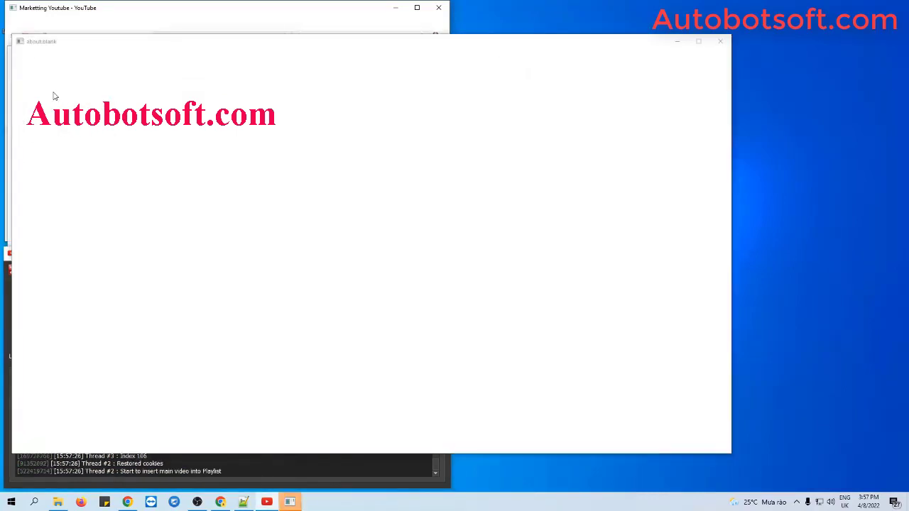
right_click(428, 501)
left_click(530, 416)
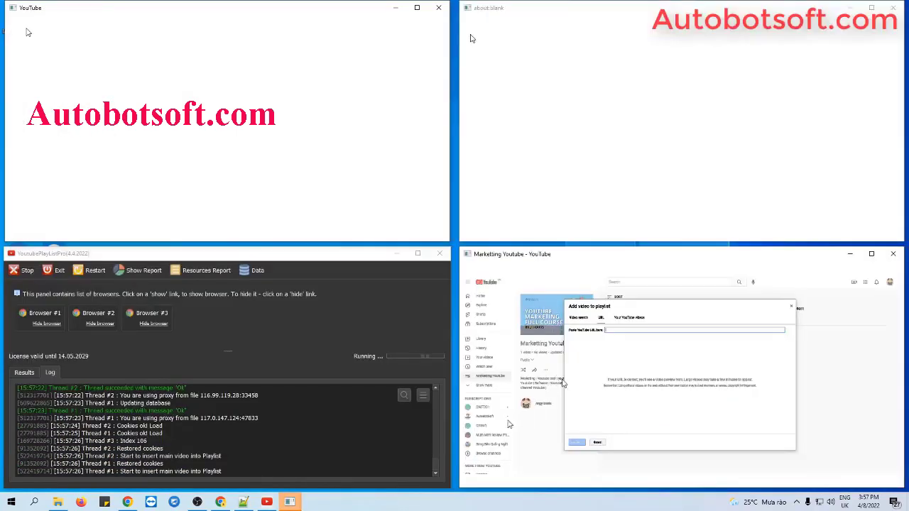